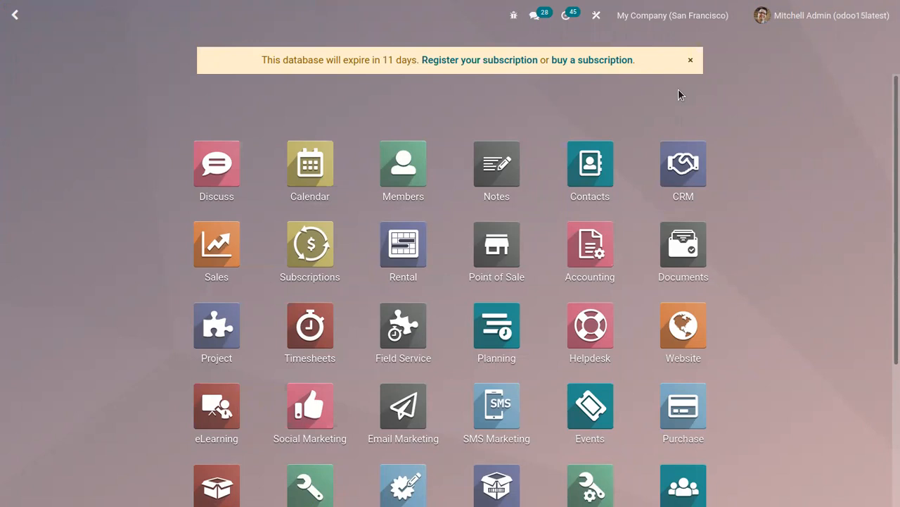
Open the Accounting settings and search them for "bud"
{"action": "left_click", "coordinate": [592, 255]}
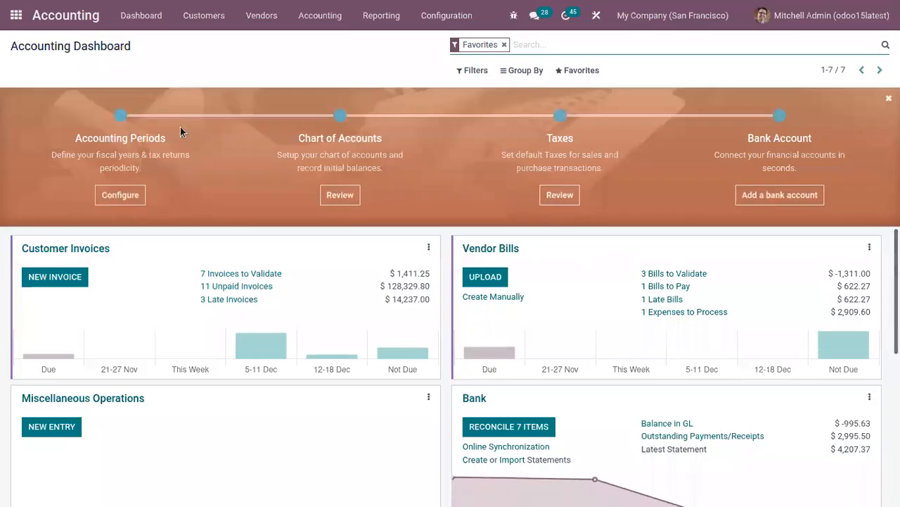
{"action": "left_click", "coordinate": [426, 14]}
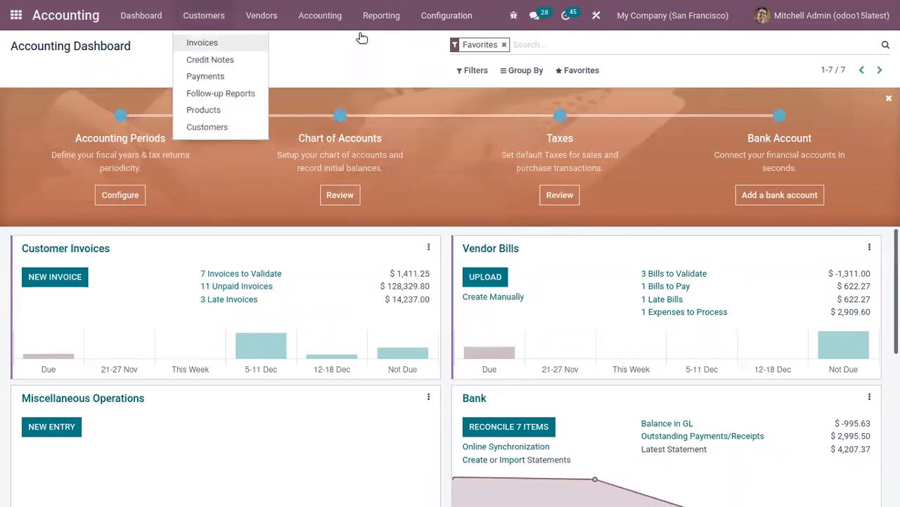
{"action": "left_click", "coordinate": [449, 41]}
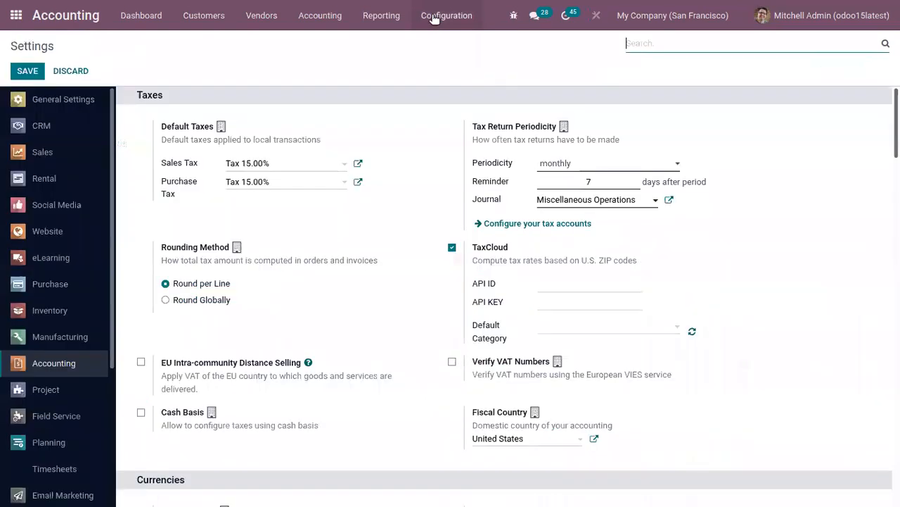
{"action": "type", "text": "bud"}
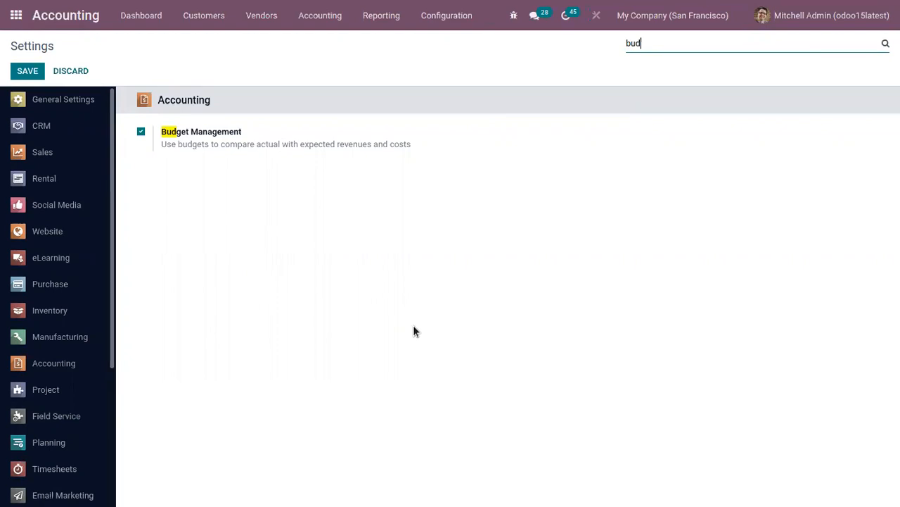
Clear the settings search and view the Budget Management option in the Analytics section of the Accounting settings
{"action": "key", "text": "BackSpace"}
{"action": "key", "text": "BackSpace"}
{"action": "key", "text": "BackSpace"}
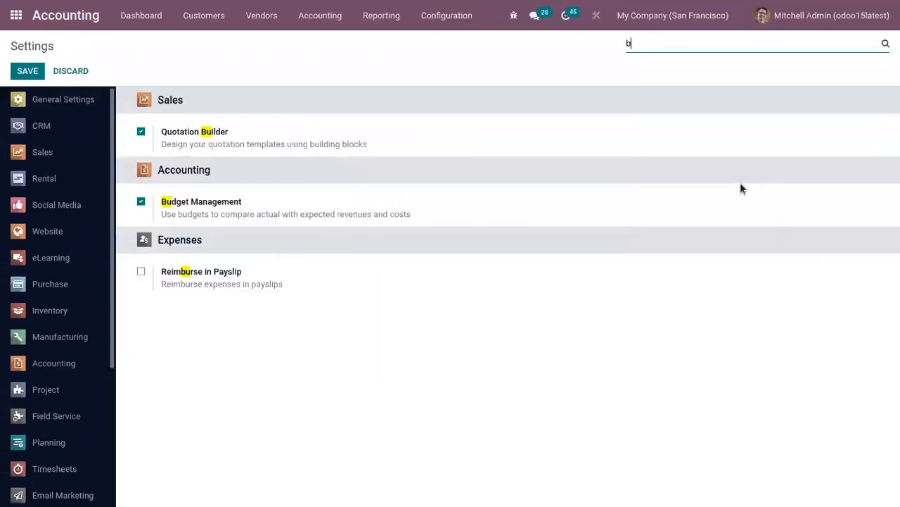
{"action": "scroll", "coordinate": [301, 316], "scroll_direction": "down", "scroll_amount": 10}
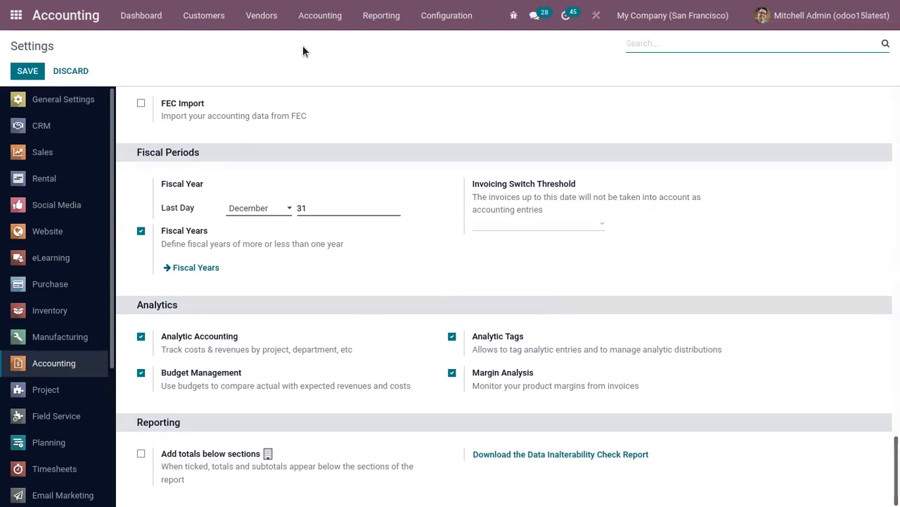
Open "Budget 2022: Optimistic" from the Budgets list and view its budget lines
{"action": "left_click", "coordinate": [320, 16]}
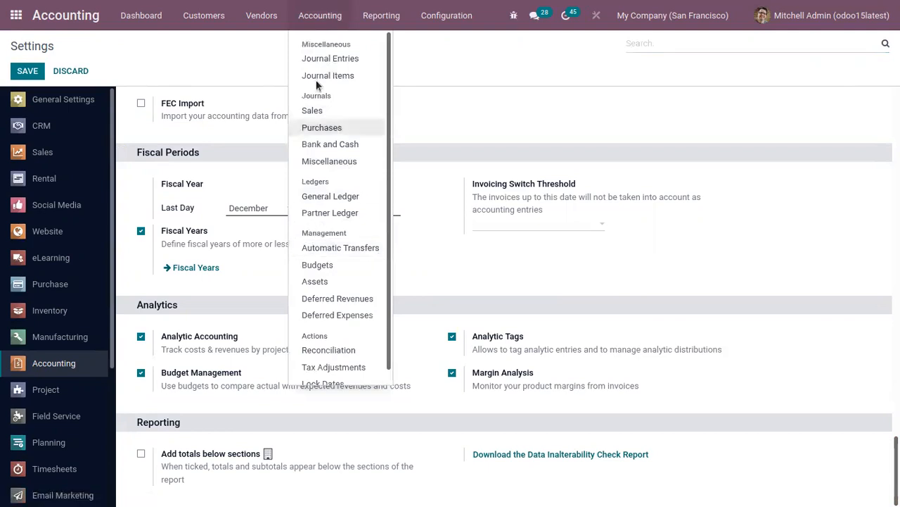
{"action": "left_click", "coordinate": [334, 267]}
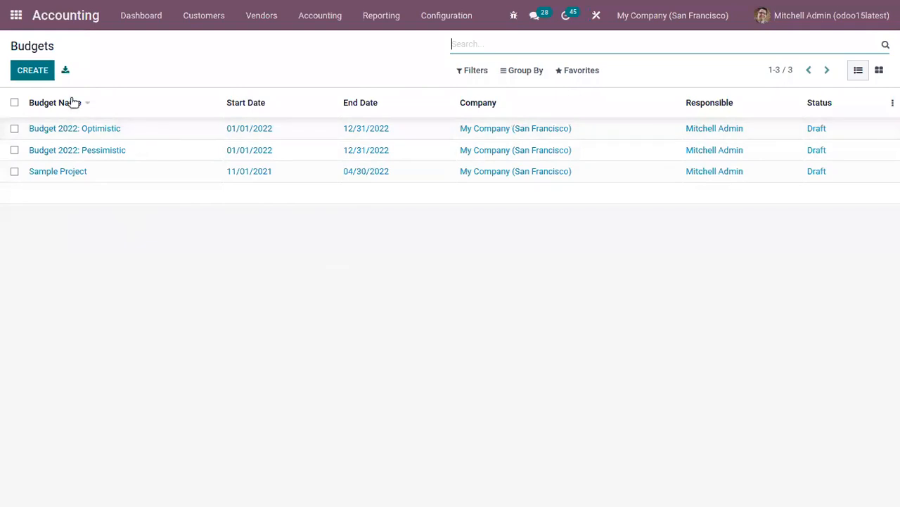
{"action": "left_click", "coordinate": [97, 127]}
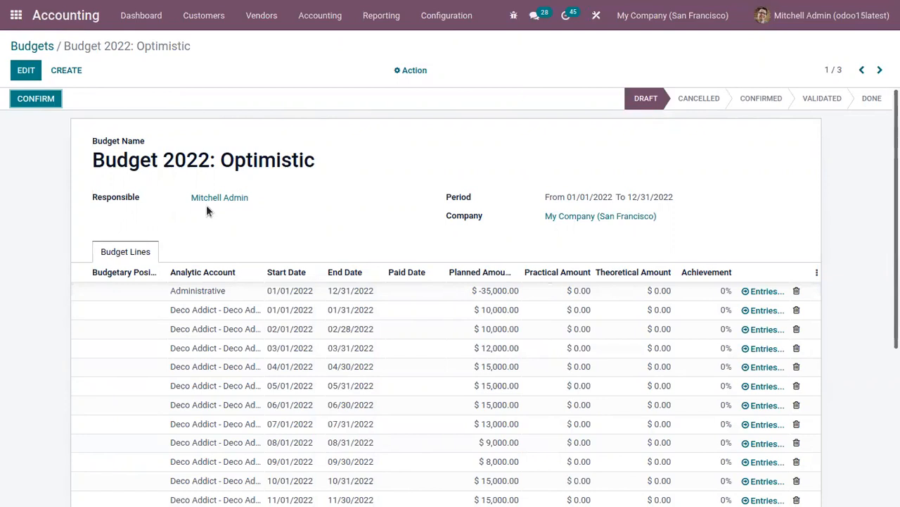
{"action": "left_click_drag", "start_coordinate": [896, 234], "coordinate": [882, 252]}
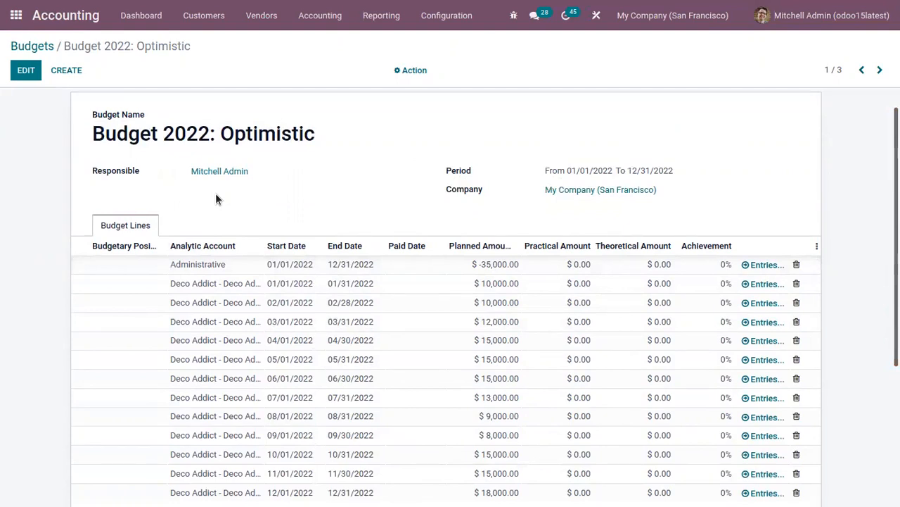
Examine the planned, practical and theoretical amount columns and the Administrative line's analytic entries, then return to the budget
{"action": "key", "text": "alt+a"}
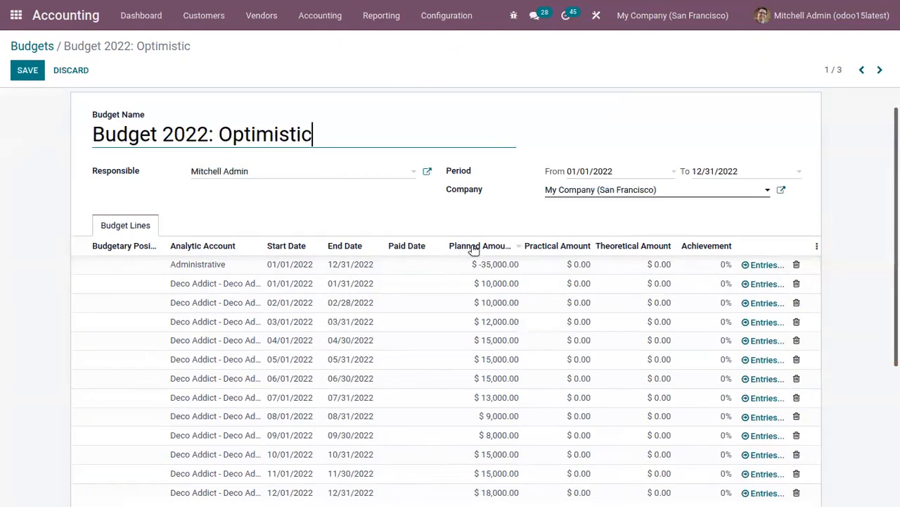
{"action": "mouse_move", "coordinate": [476, 250]}
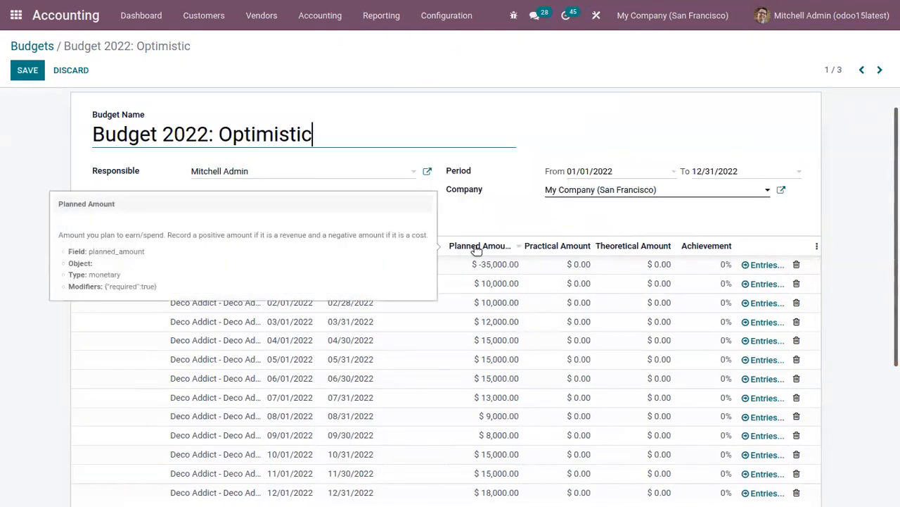
{"action": "mouse_move", "coordinate": [570, 248]}
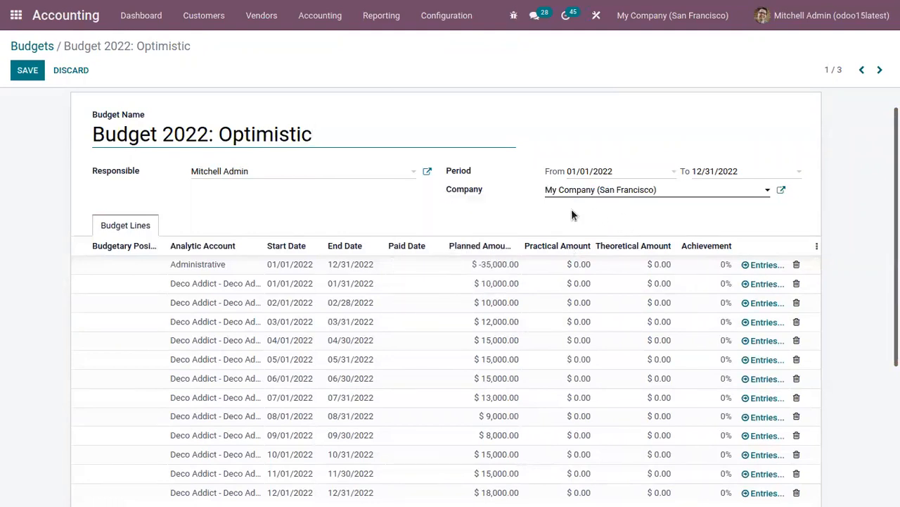
{"action": "mouse_move", "coordinate": [639, 242]}
{"action": "left_click", "coordinate": [765, 265]}
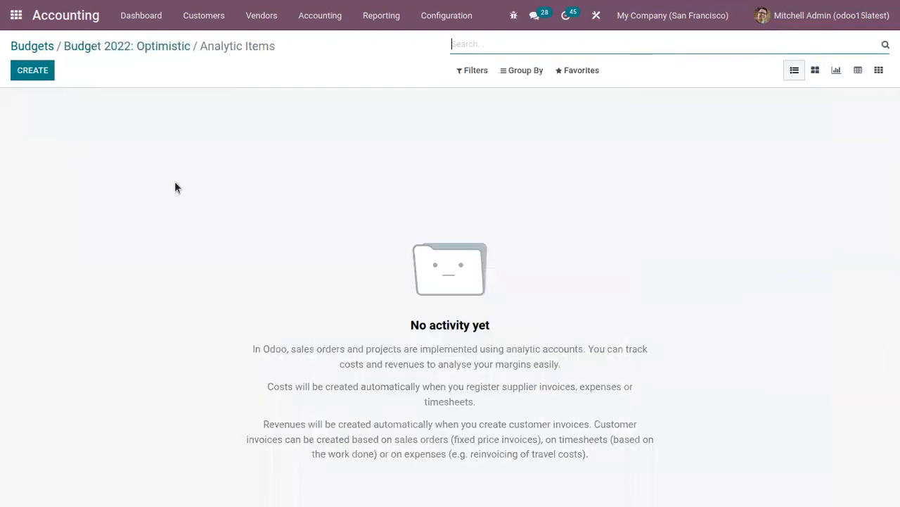
{"action": "left_click", "coordinate": [156, 46]}
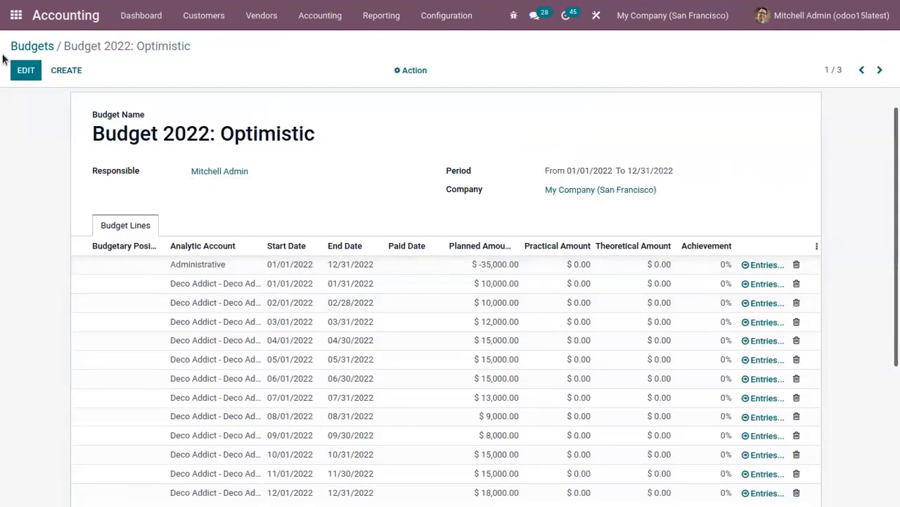
Create a new budget named "Research Project - Farming 2021- 2022"
{"action": "left_click", "coordinate": [35, 46]}
{"action": "left_click", "coordinate": [47, 69]}
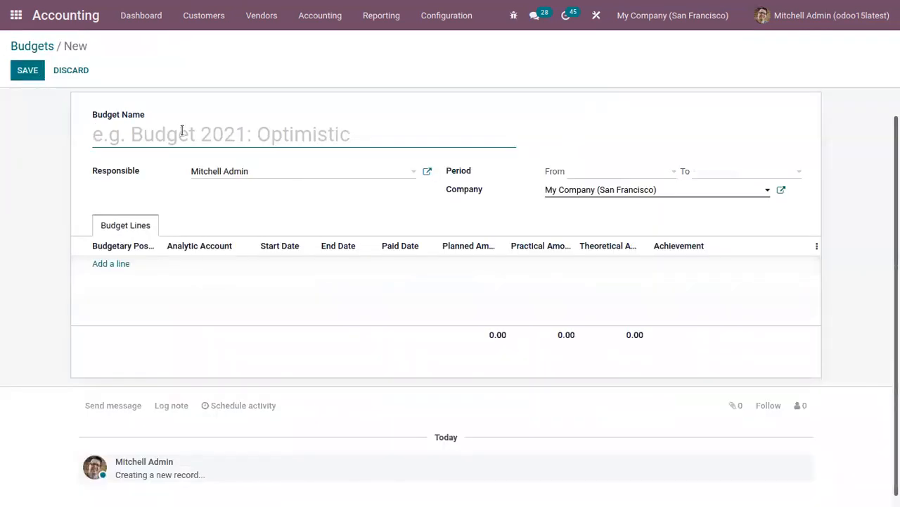
{"action": "type", "text": "Rer"}
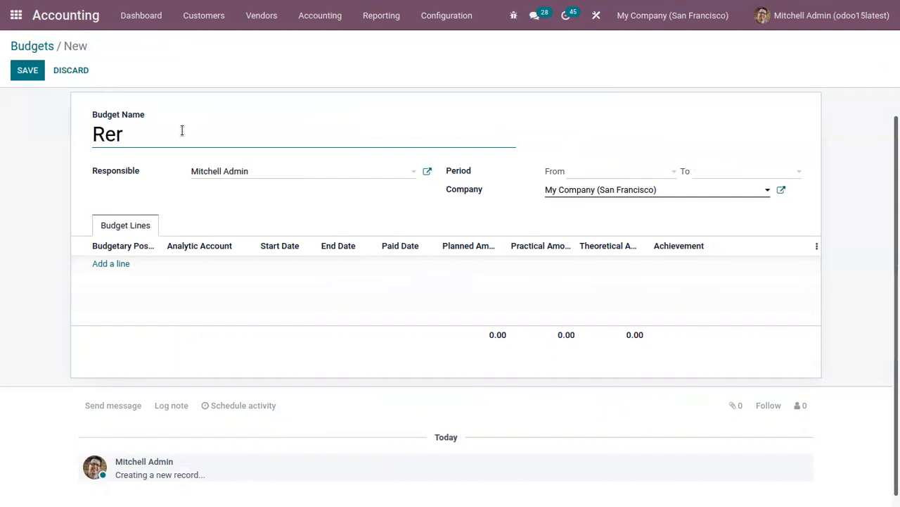
{"action": "key", "text": "BackSpace"}
{"action": "type", "text": "search"}
{"action": "key", "text": "Home"}
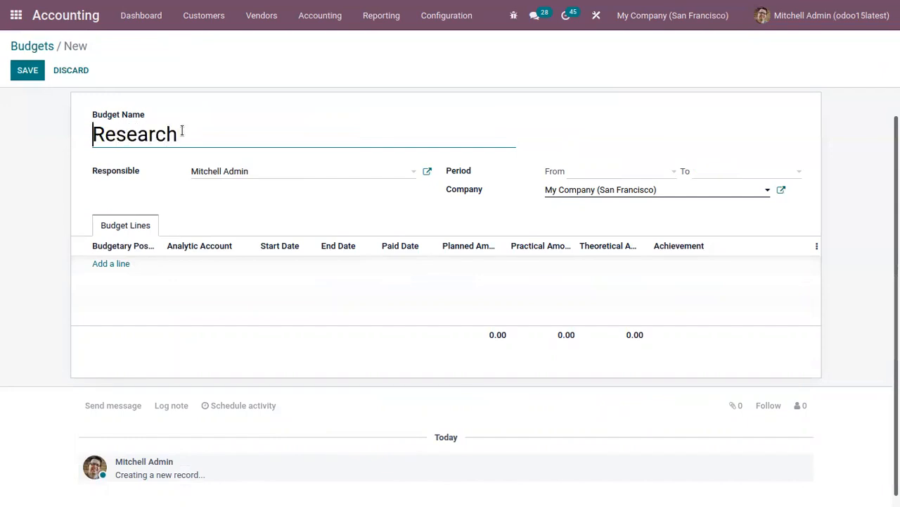
{"action": "left_click", "coordinate": [262, 127]}
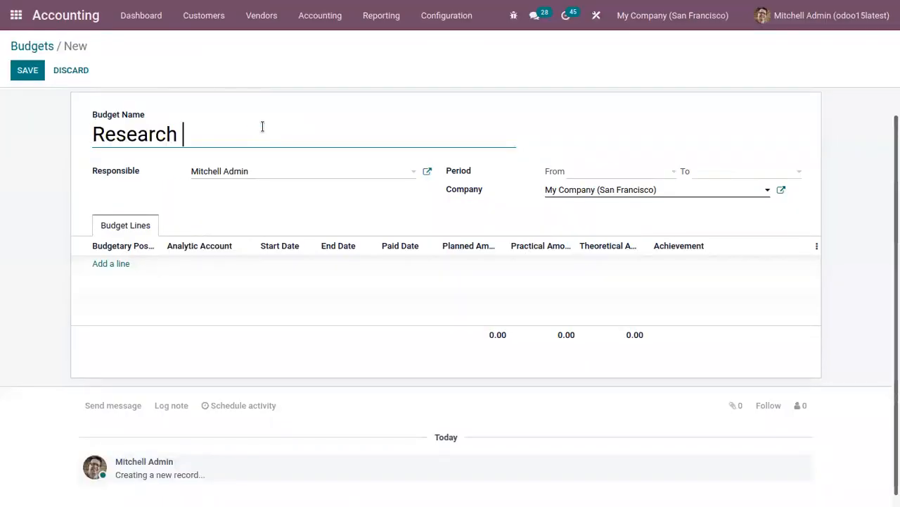
{"action": "type", "text": "Project "}
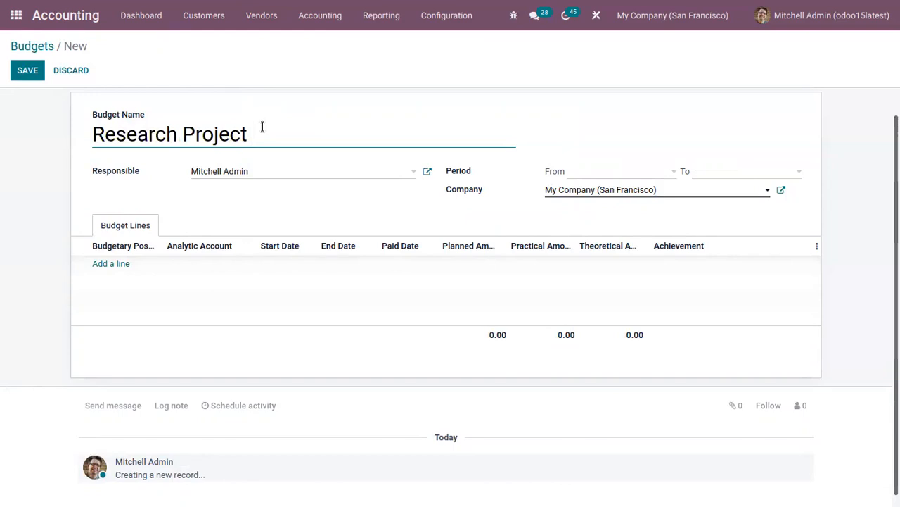
{"action": "type", "text": "- Farming 2021- 2022"}
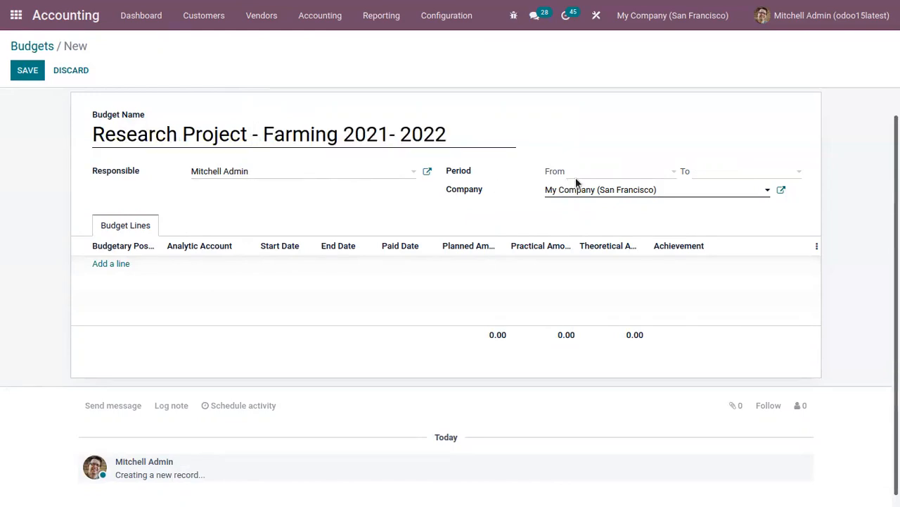
Set the start date of the new budget's period to 12/01/2021
{"action": "left_click", "coordinate": [625, 175]}
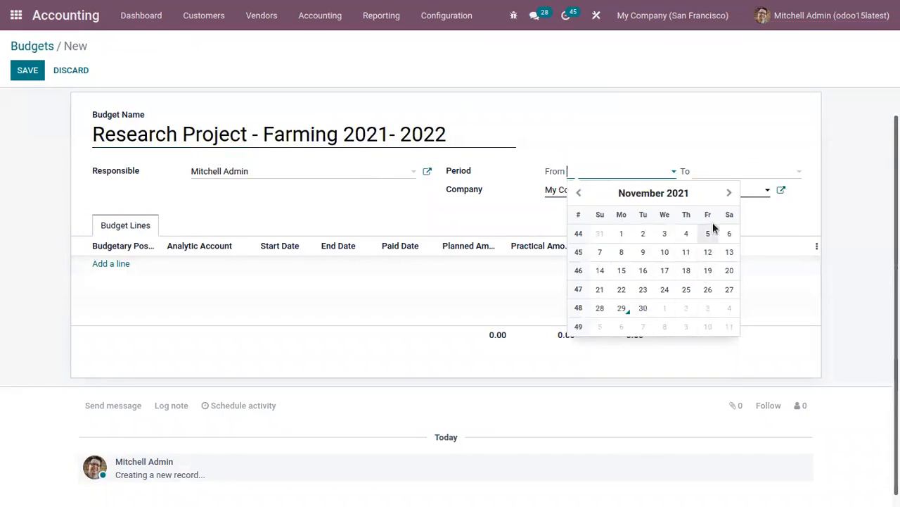
{"action": "left_click", "coordinate": [728, 192]}
{"action": "left_click", "coordinate": [665, 233]}
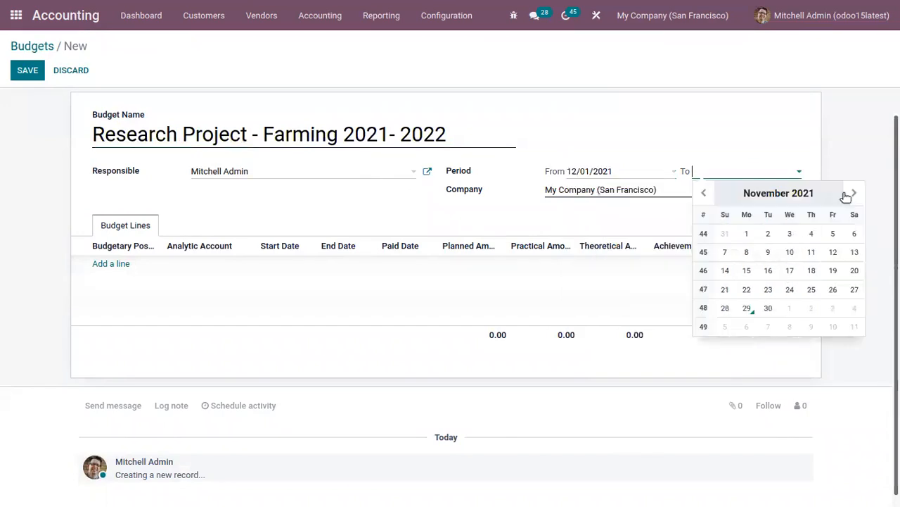
{"action": "left_click", "coordinate": [635, 163]}
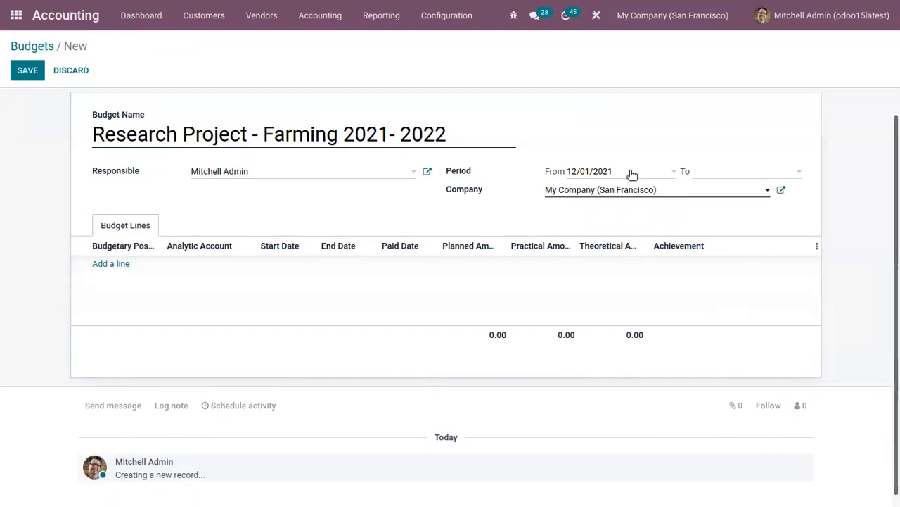
{"action": "left_click", "coordinate": [635, 164]}
{"action": "left_click", "coordinate": [664, 232]}
{"action": "left_click", "coordinate": [713, 174]}
{"action": "left_click", "coordinate": [853, 194]}
{"action": "left_click", "coordinate": [853, 194]}
{"action": "left_click", "coordinate": [853, 194]}
{"action": "left_click", "coordinate": [662, 175]}
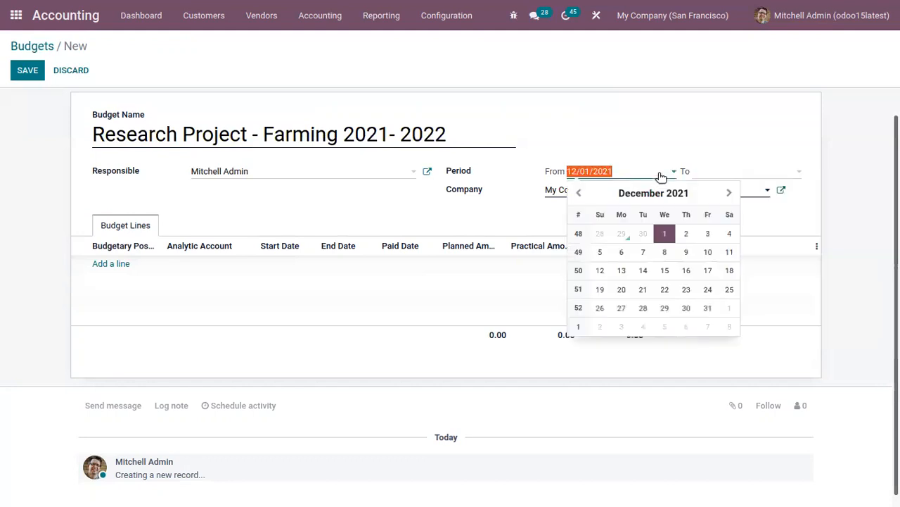
Set the end date of the budget's period to 08/31/2022
{"action": "left_click", "coordinate": [750, 173]}
{"action": "left_click", "coordinate": [854, 195]}
{"action": "left_click", "coordinate": [854, 194]}
{"action": "left_click", "coordinate": [854, 194]}
{"action": "left_click", "coordinate": [853, 194]}
{"action": "left_click", "coordinate": [853, 194]}
{"action": "left_click", "coordinate": [854, 194]}
{"action": "left_click", "coordinate": [854, 194]}
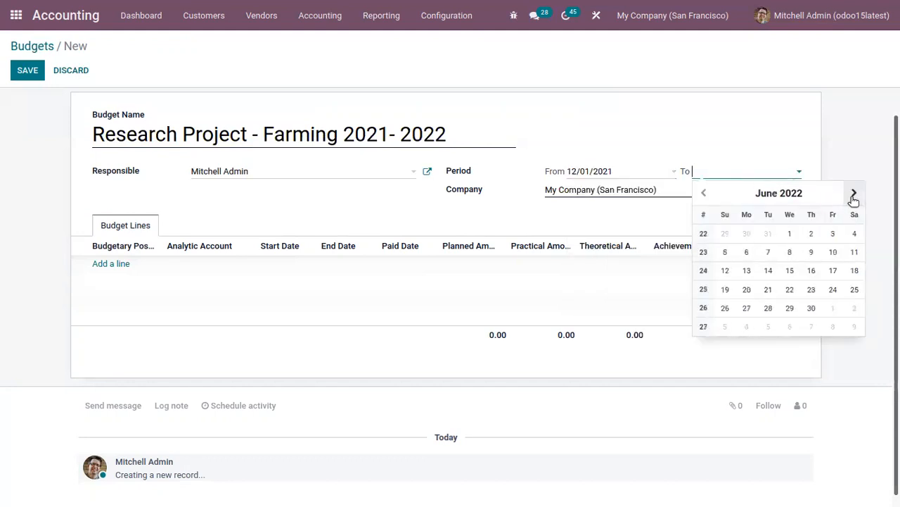
{"action": "left_click", "coordinate": [854, 194]}
{"action": "left_click", "coordinate": [854, 194]}
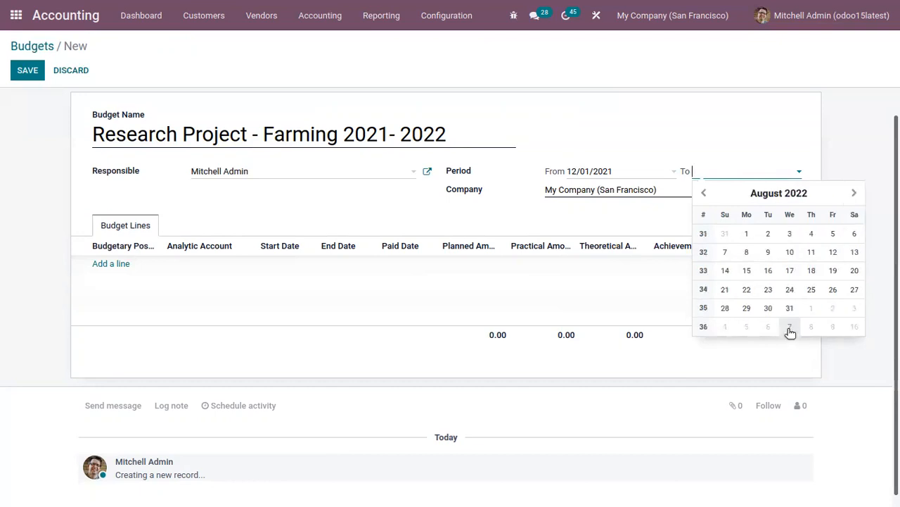
{"action": "left_click", "coordinate": [789, 307]}
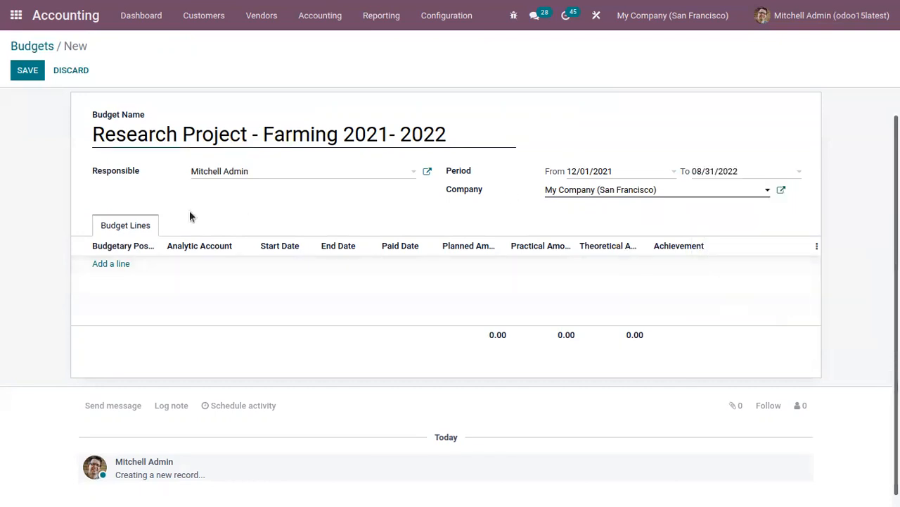
Add a budget line and open the creation form for a new budgetary position named "Research Income"
{"action": "left_click", "coordinate": [113, 266]}
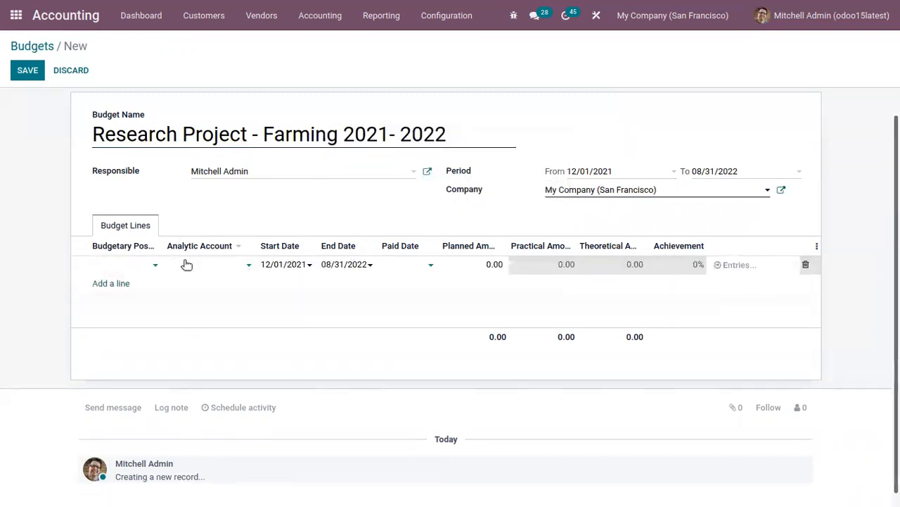
{"action": "left_click", "coordinate": [120, 264]}
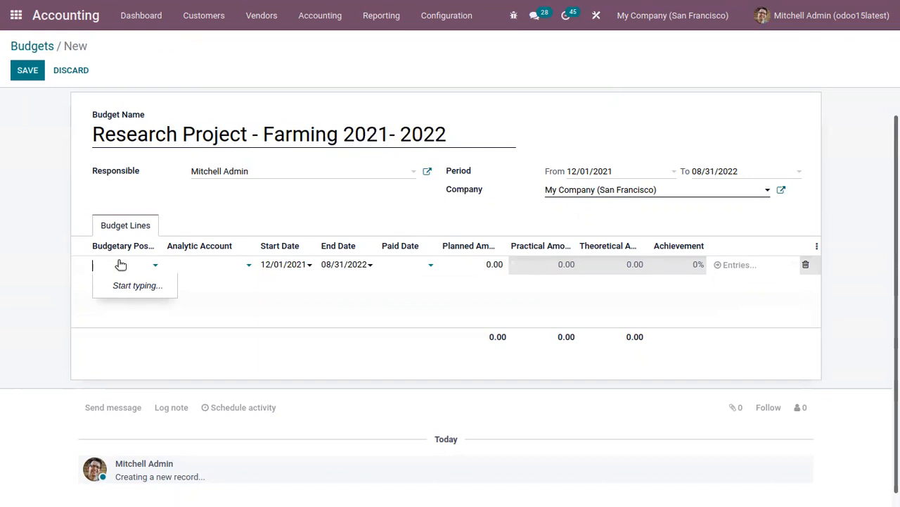
{"action": "type", "text": "Re"}
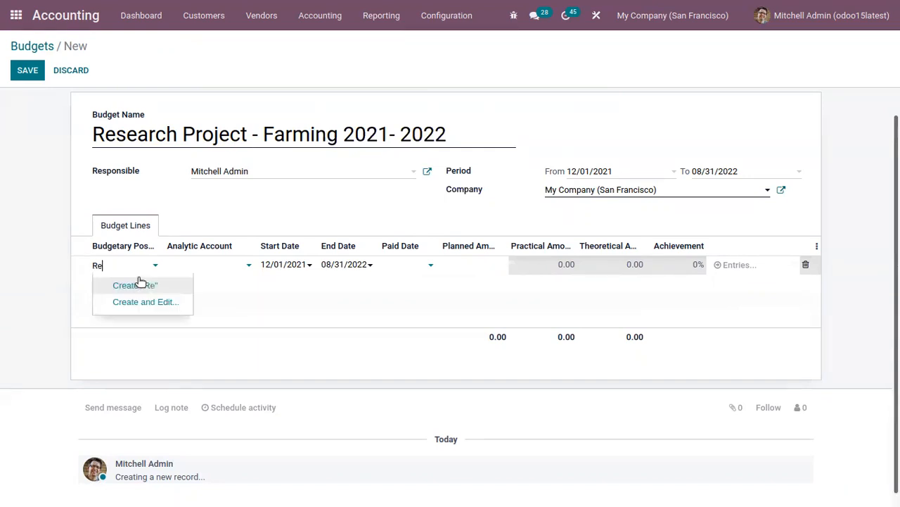
{"action": "type", "text": "search Income"}
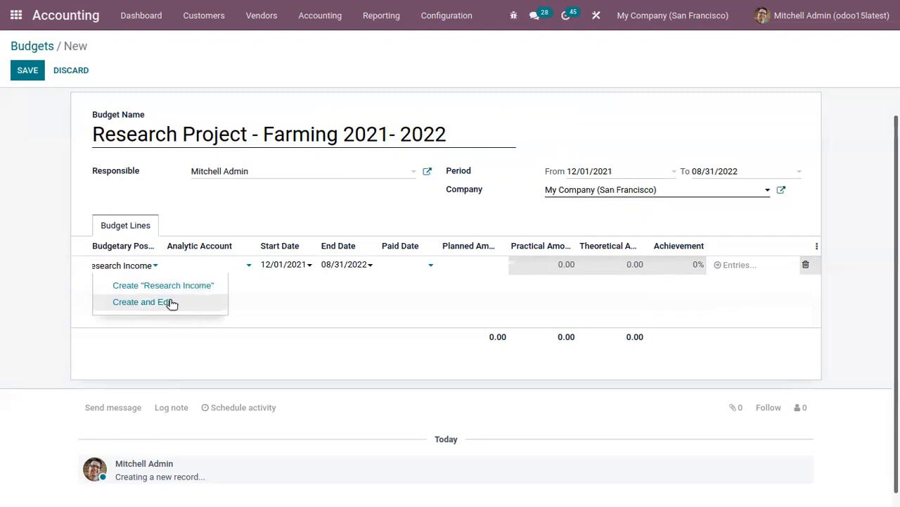
{"action": "left_click", "coordinate": [171, 302]}
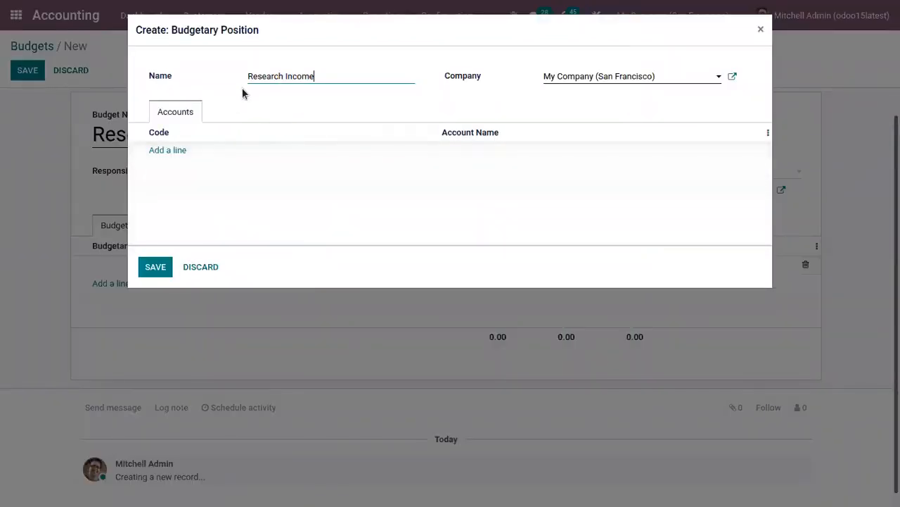
Add the Product Sales account to the Research Income budgetary position using the Income filter, and save the position
{"action": "left_click", "coordinate": [173, 148]}
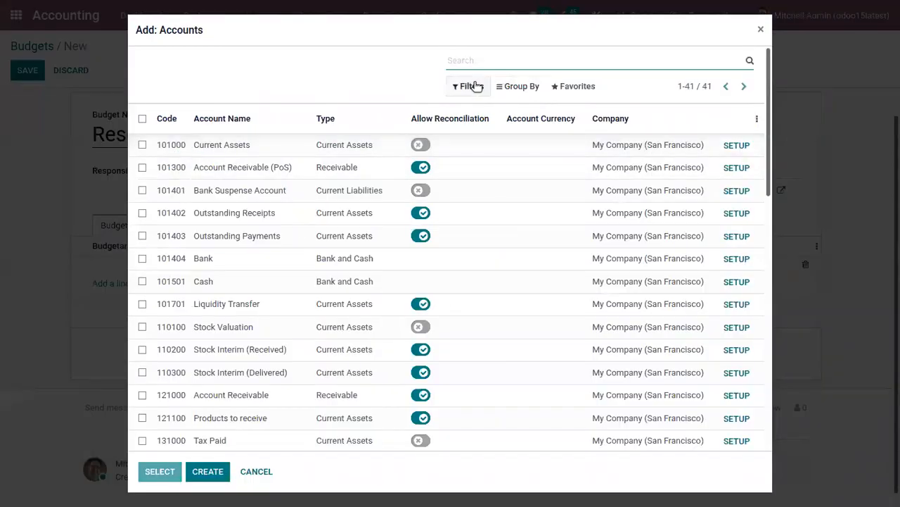
{"action": "left_click", "coordinate": [477, 86]}
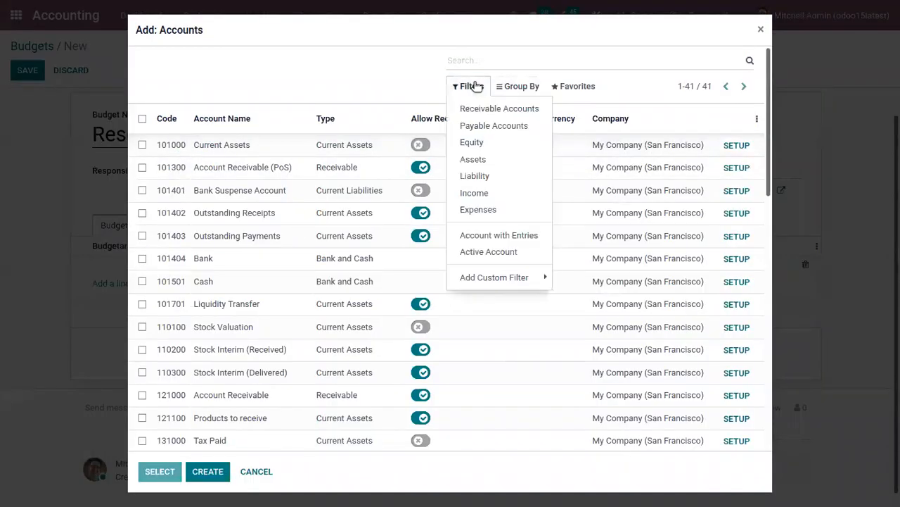
{"action": "left_click", "coordinate": [506, 193]}
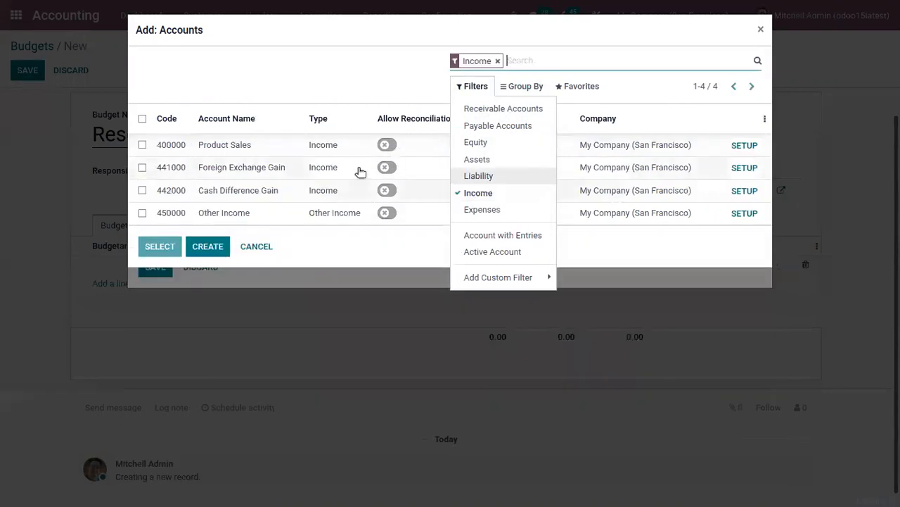
{"action": "left_click", "coordinate": [273, 145]}
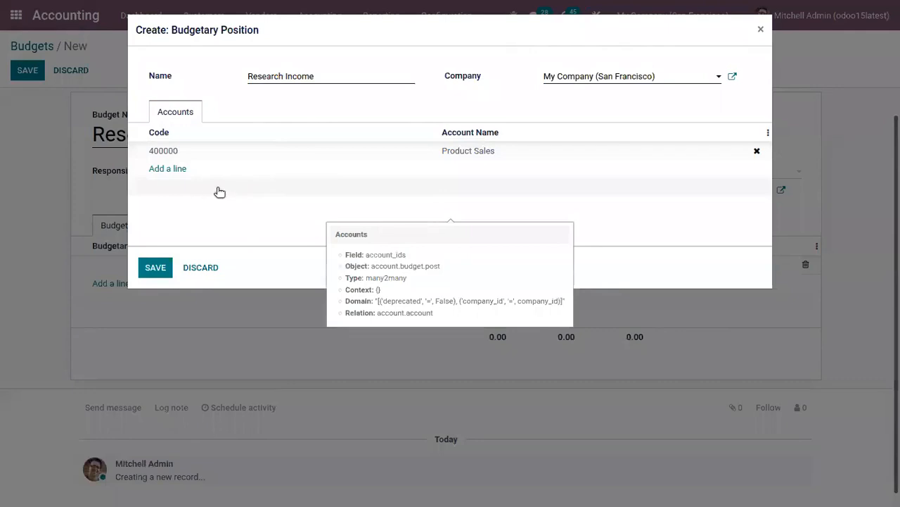
{"action": "left_click", "coordinate": [152, 267]}
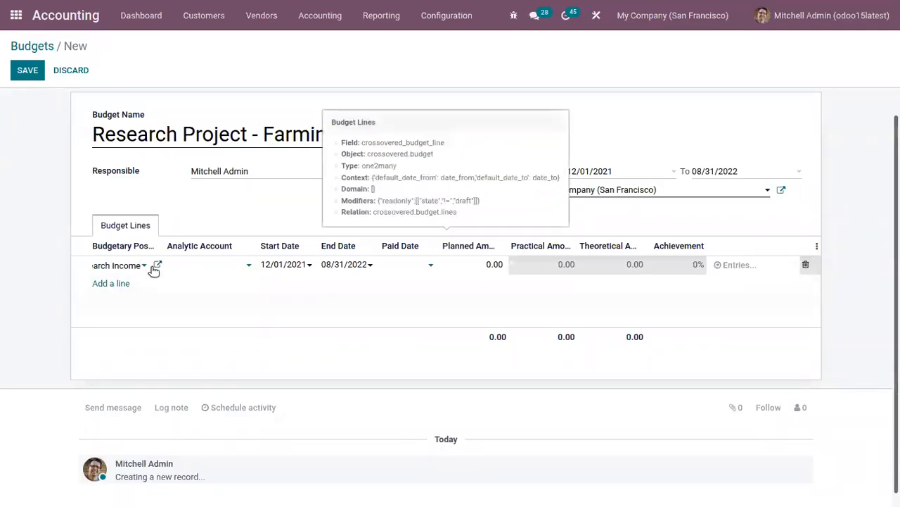
Reopen the Research Income budgetary position from the budget line, add the Other Income account, and save it
{"action": "left_click", "coordinate": [156, 267]}
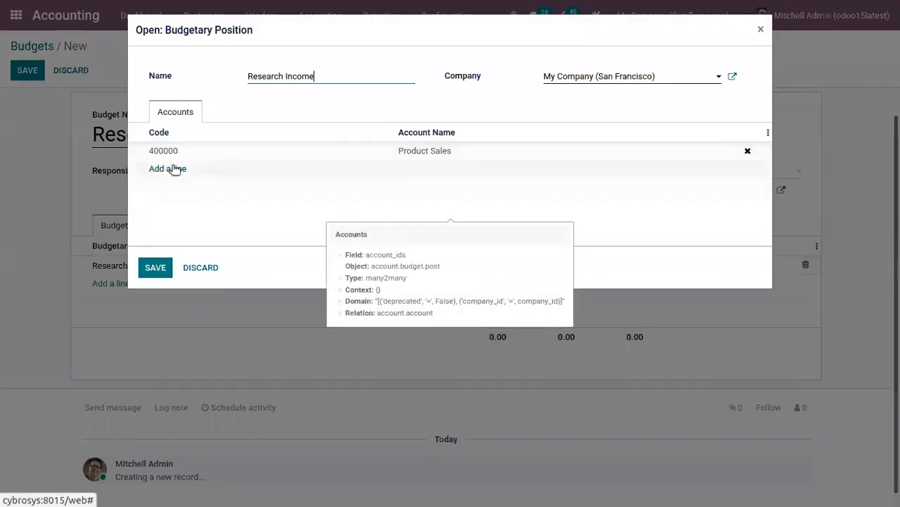
{"action": "left_click", "coordinate": [161, 169]}
{"action": "scroll", "coordinate": [777, 248], "scroll_direction": "down", "scroll_amount": 5}
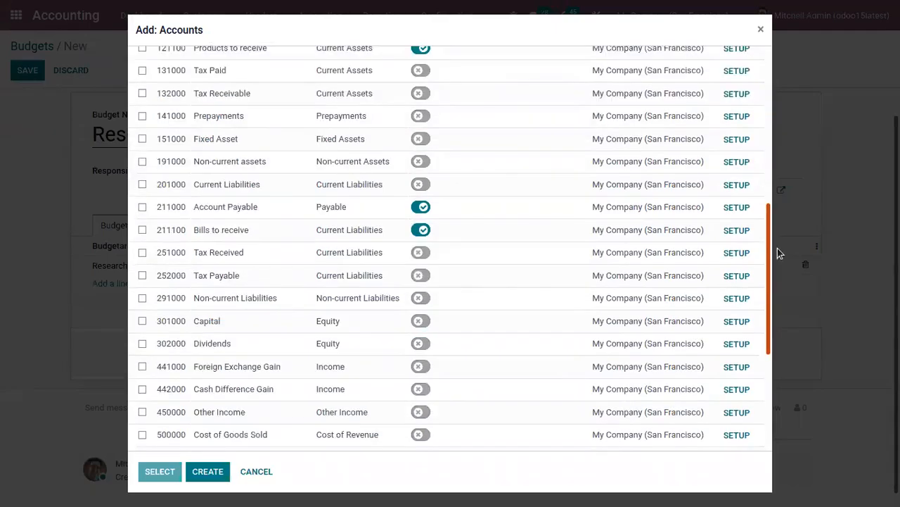
{"action": "left_click", "coordinate": [244, 418]}
{"action": "left_click", "coordinate": [142, 268]}
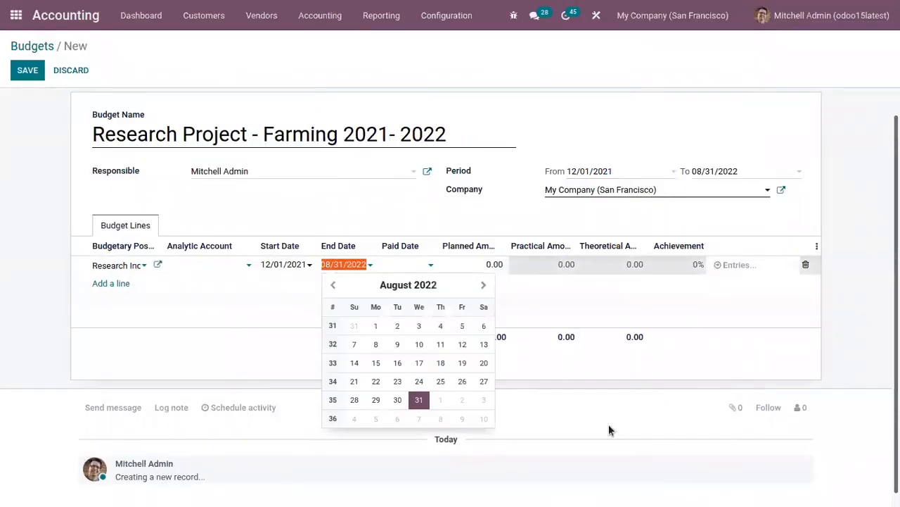
Set the planned amount of the Research Income budget line to 50000
{"action": "left_click", "coordinate": [352, 227]}
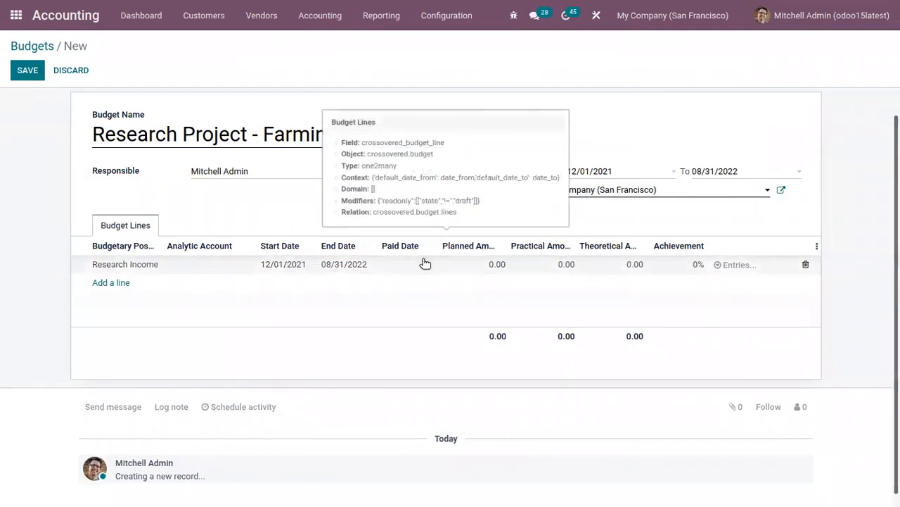
{"action": "left_click", "coordinate": [497, 265]}
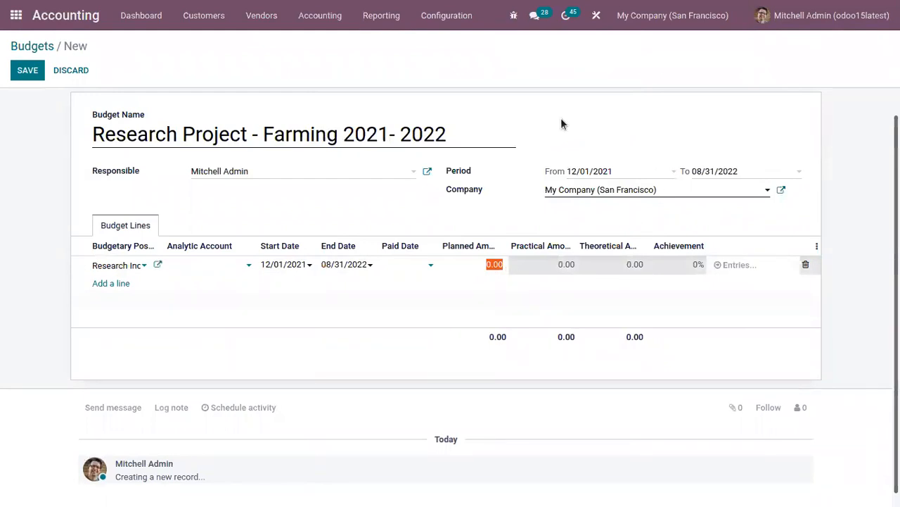
{"action": "key", "text": "BackSpace"}
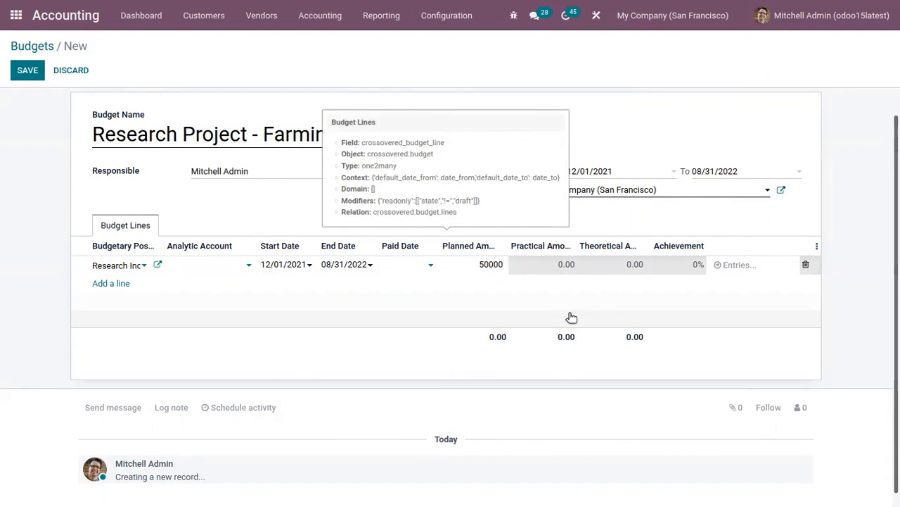
{"action": "left_click", "coordinate": [88, 320]}
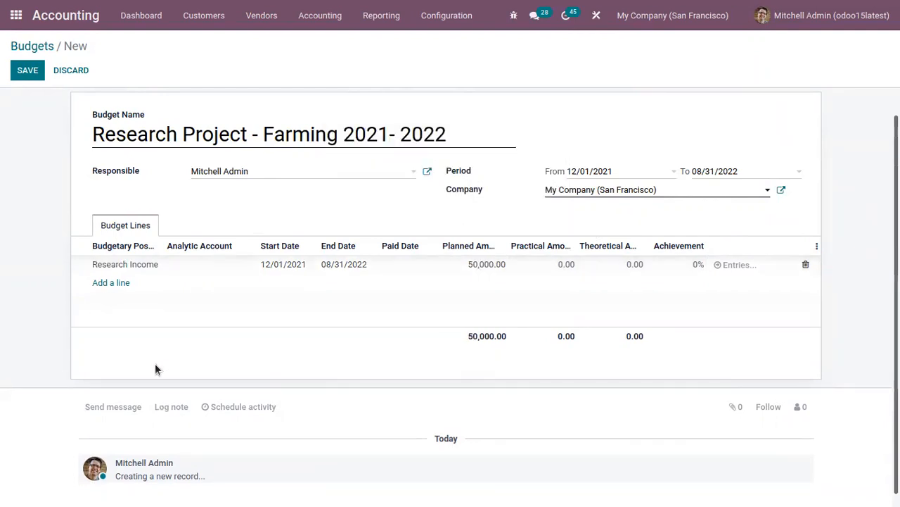
Add a second budget line and open the creation form for a new budgetary position named "Research Cost"
{"action": "left_click", "coordinate": [109, 282]}
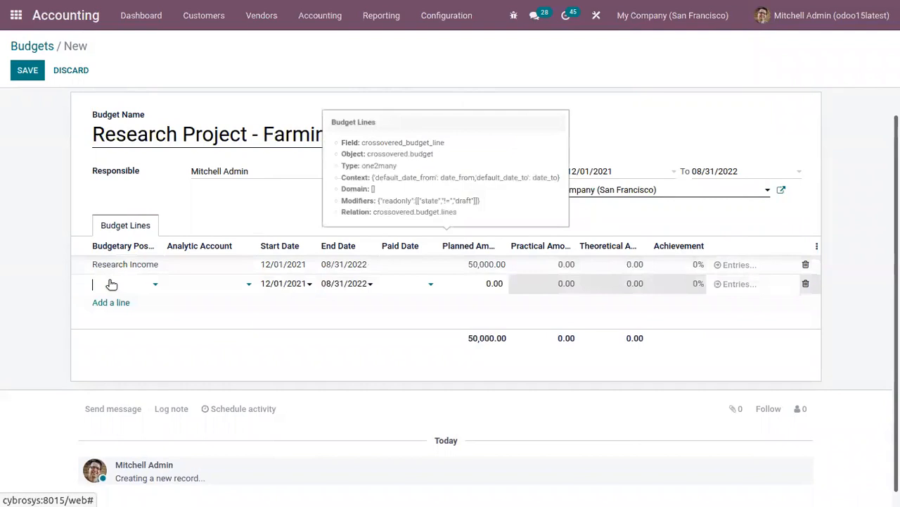
{"action": "type", "text": "Re"}
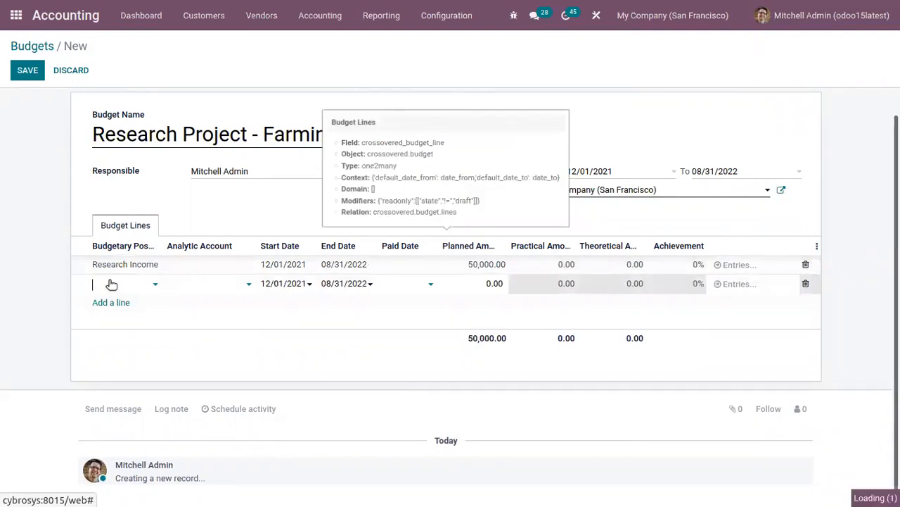
{"action": "type", "text": "searc\\"}
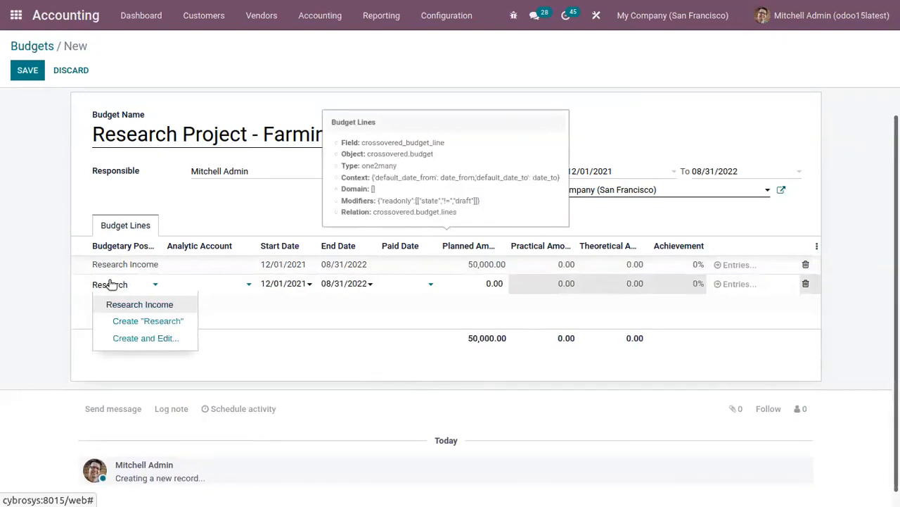
{"action": "type", "text": " Costs"}
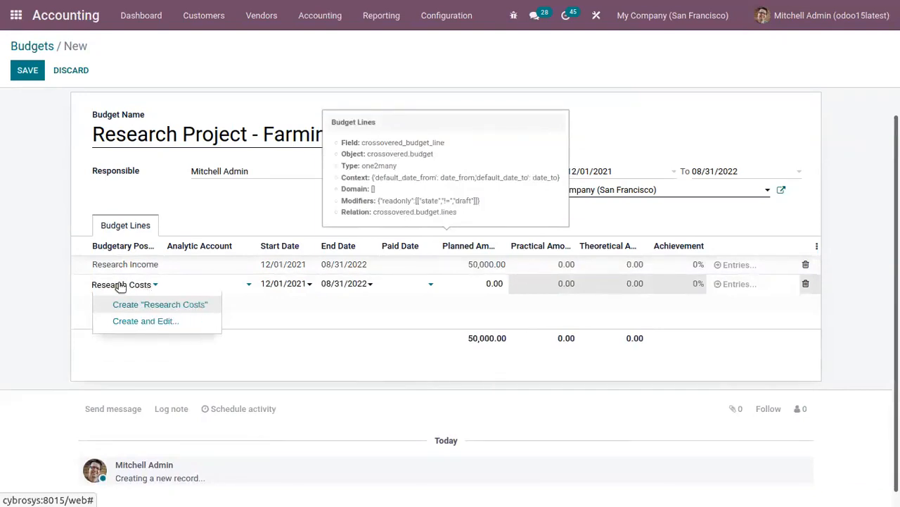
{"action": "left_click", "coordinate": [144, 321]}
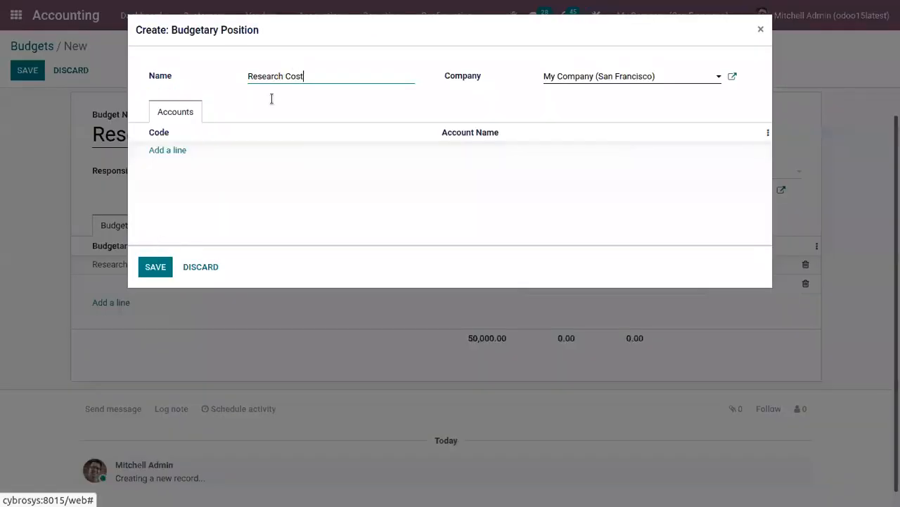
Add the 600000 Expenses account to the Research Cost budgetary position, filtering the account list by Expenses
{"action": "left_click", "coordinate": [170, 151]}
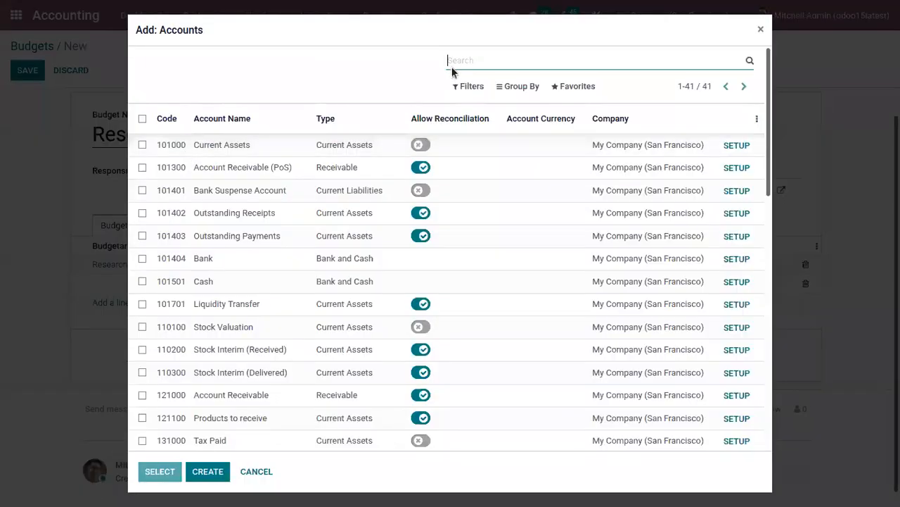
{"action": "left_click", "coordinate": [477, 89]}
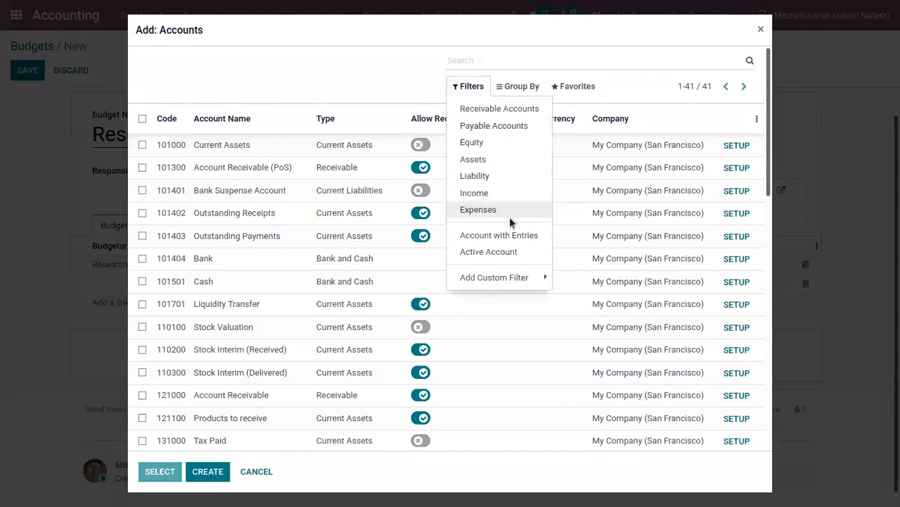
{"action": "left_click", "coordinate": [485, 211]}
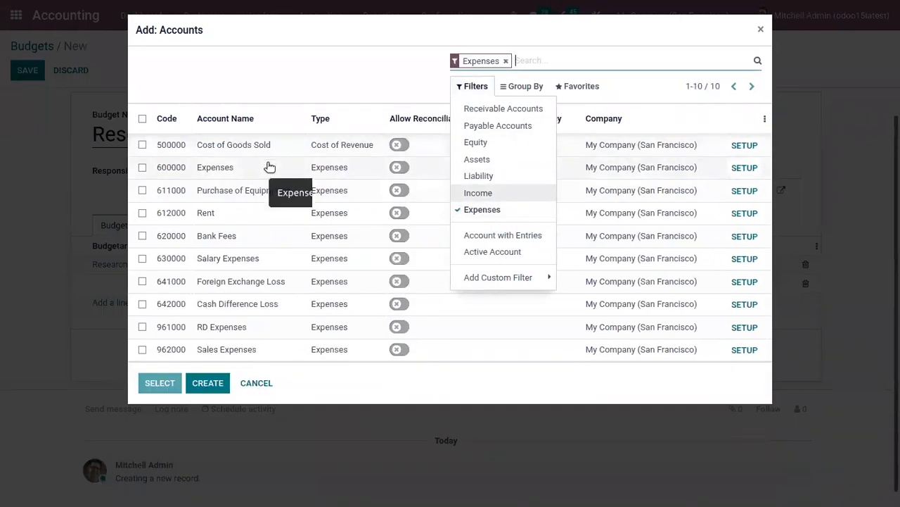
{"action": "left_click", "coordinate": [270, 167]}
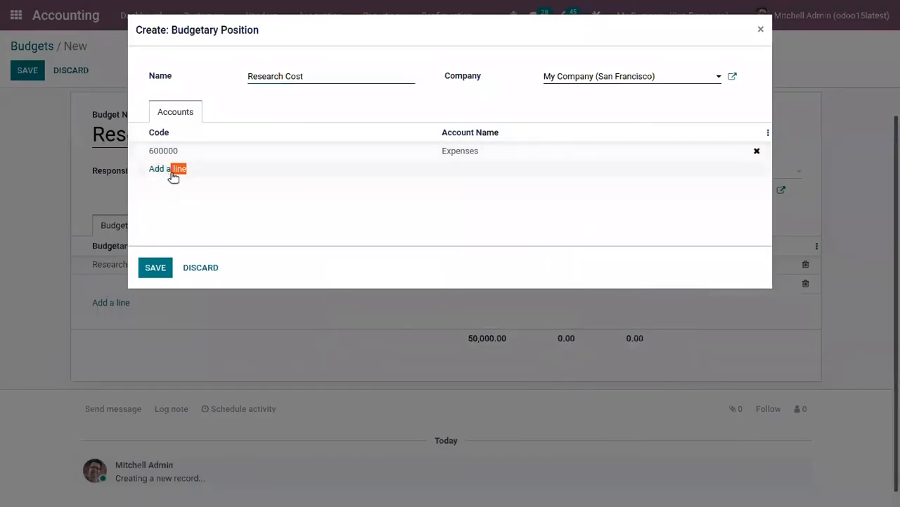
Add the Sales Expenses account to the Research Cost budgetary position and save the position
{"action": "left_click", "coordinate": [173, 175]}
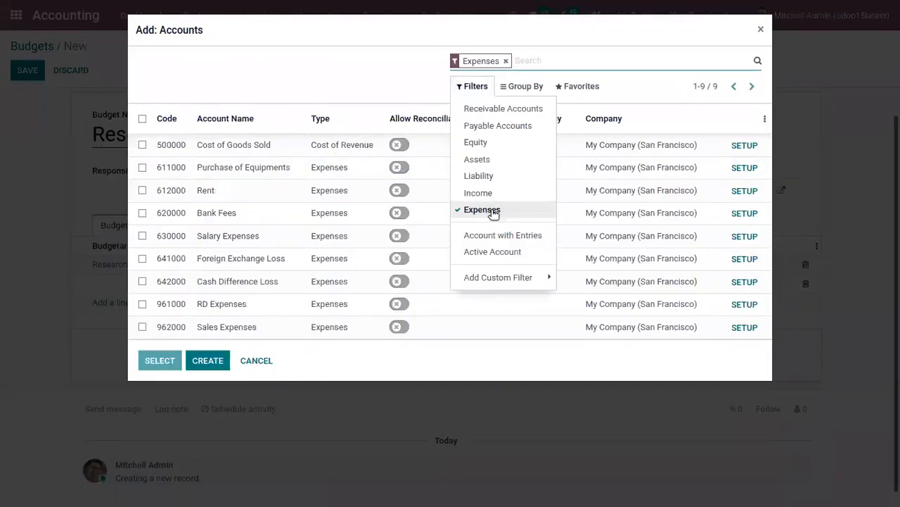
{"action": "left_click", "coordinate": [494, 211]}
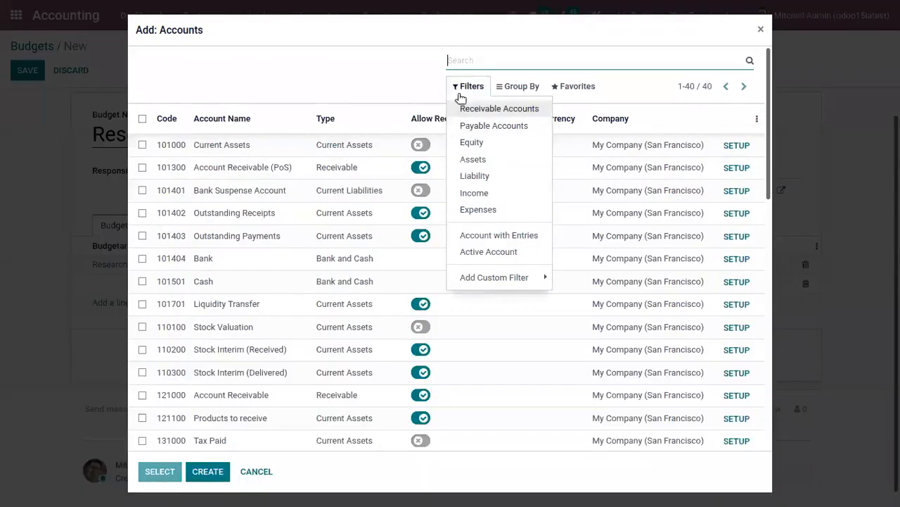
{"action": "left_click", "coordinate": [479, 210]}
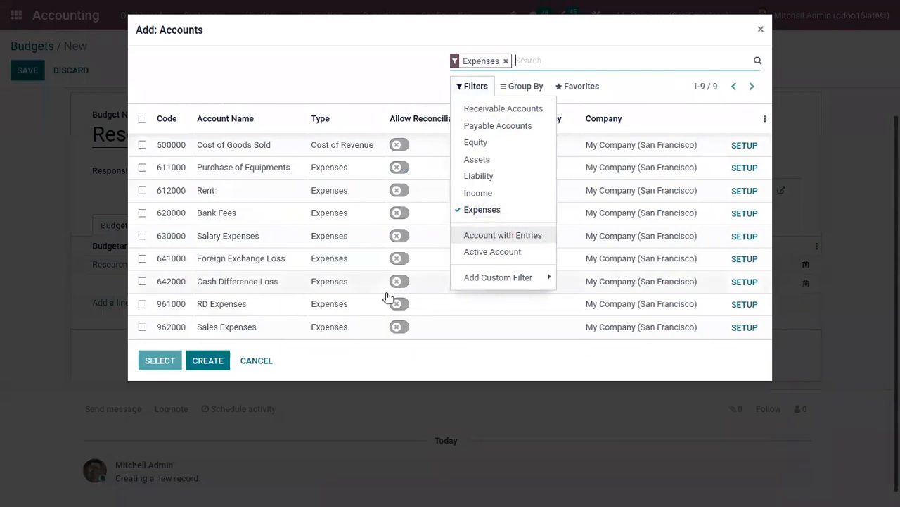
{"action": "left_click", "coordinate": [250, 327]}
{"action": "left_click", "coordinate": [169, 189]}
{"action": "left_click", "coordinate": [244, 472]}
{"action": "left_click", "coordinate": [156, 268]}
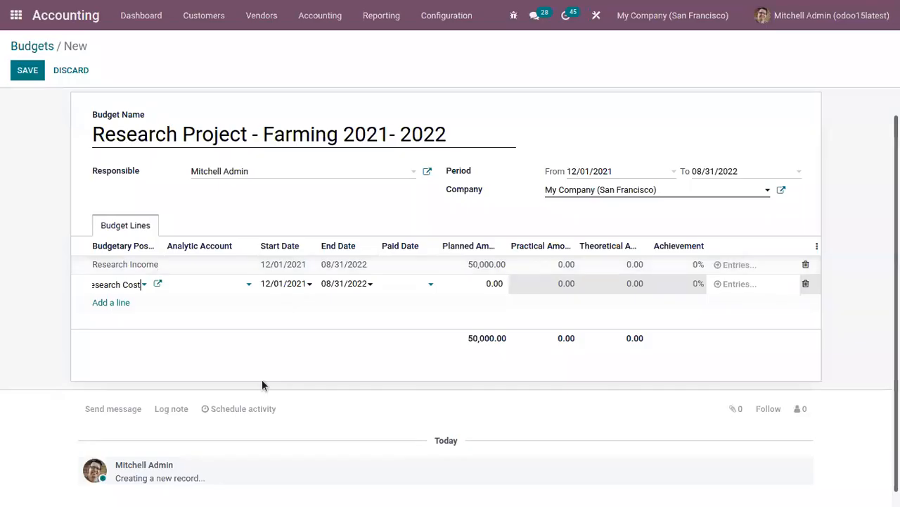
Set the planned amount of the Research Cost budget line to 10000 and save the budget
{"action": "left_click", "coordinate": [282, 209]}
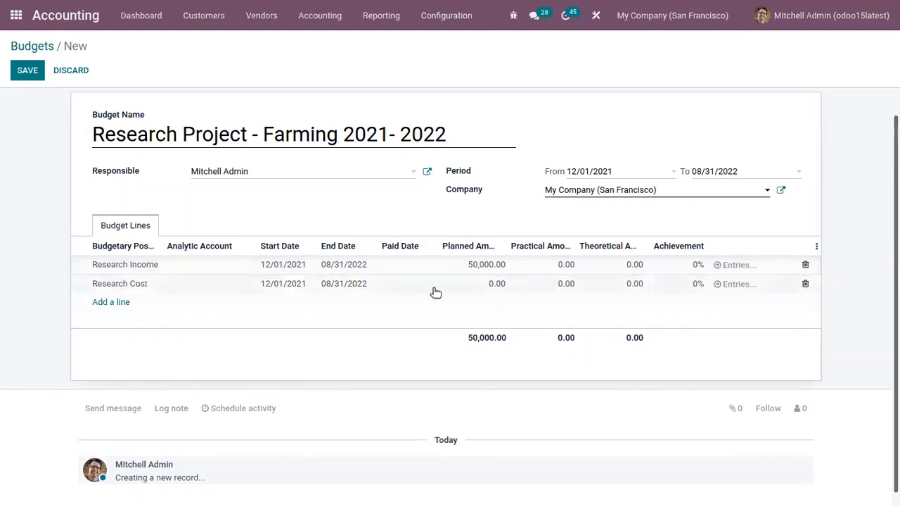
{"action": "left_click", "coordinate": [491, 284]}
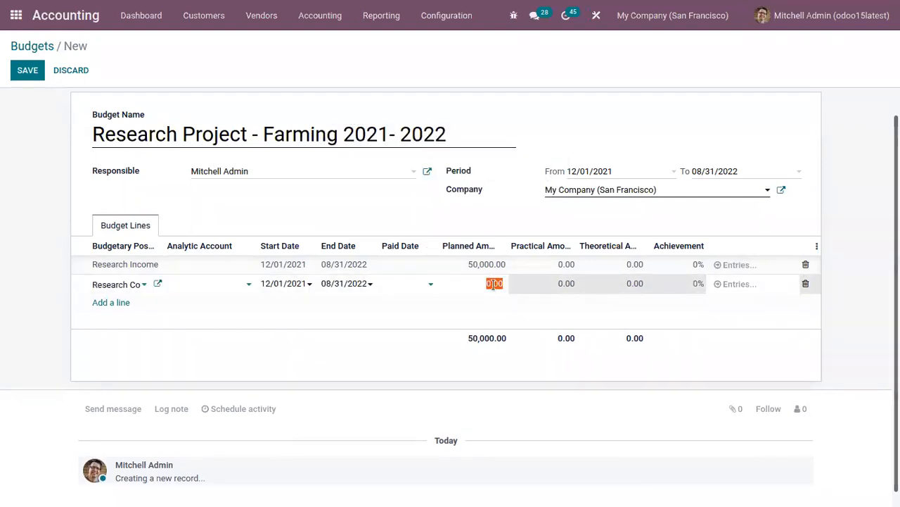
{"action": "type", "text": "10000"}
{"action": "key", "text": "alt+s"}
Make the Research Cost line's planned amount negative, -10000, and save the budget
{"action": "left_click", "coordinate": [492, 310]}
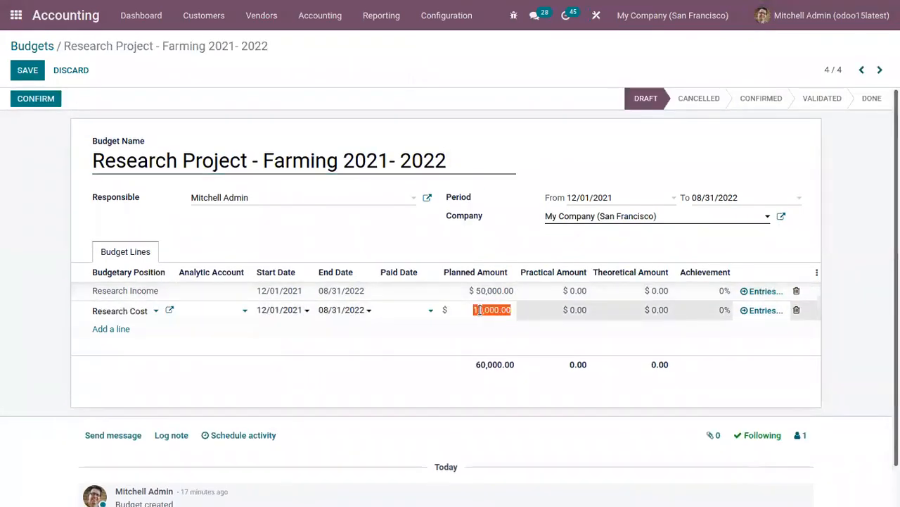
{"action": "key", "text": "Home"}
{"action": "type", "text": "-"}
{"action": "left_click", "coordinate": [334, 146]}
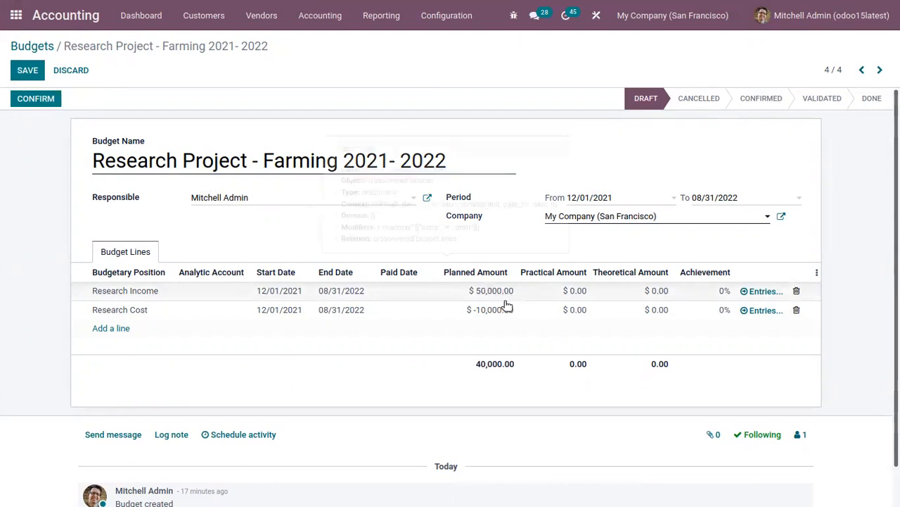
{"action": "left_click", "coordinate": [15, 71]}
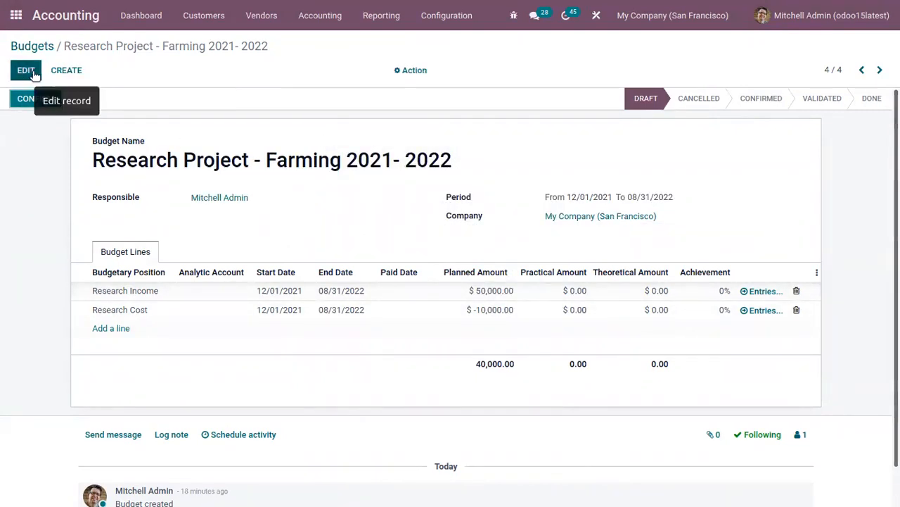
Try to assign an analytic account to the Research Income budget line, filtering the accounts by res
{"action": "left_click", "coordinate": [34, 74]}
{"action": "left_click", "coordinate": [215, 292]}
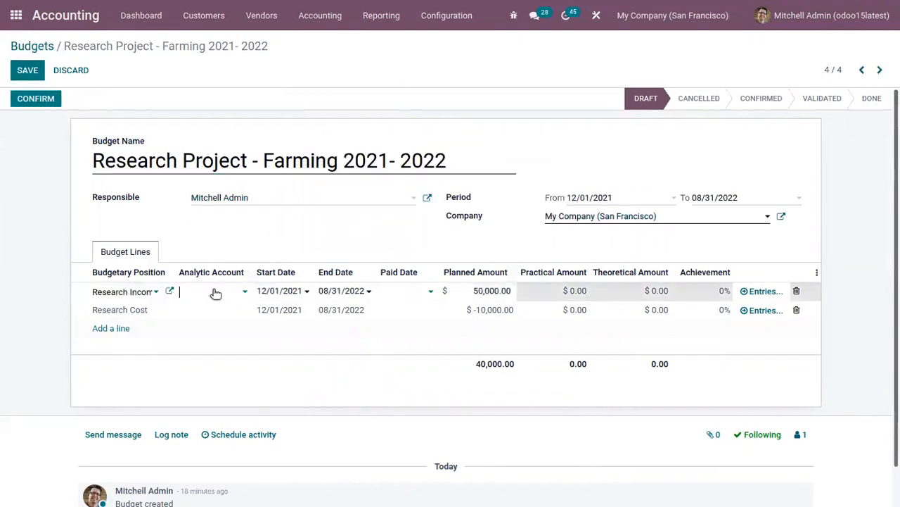
{"action": "left_click", "coordinate": [216, 292]}
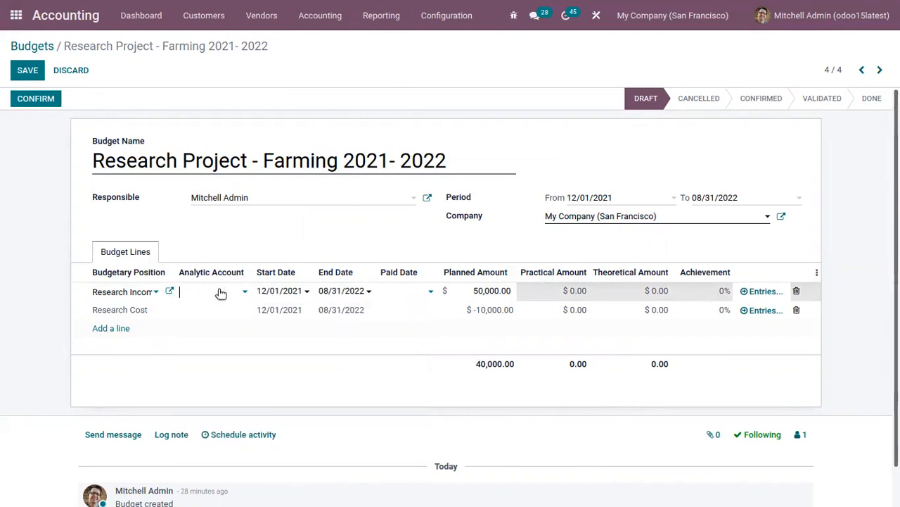
{"action": "left_click", "coordinate": [221, 292]}
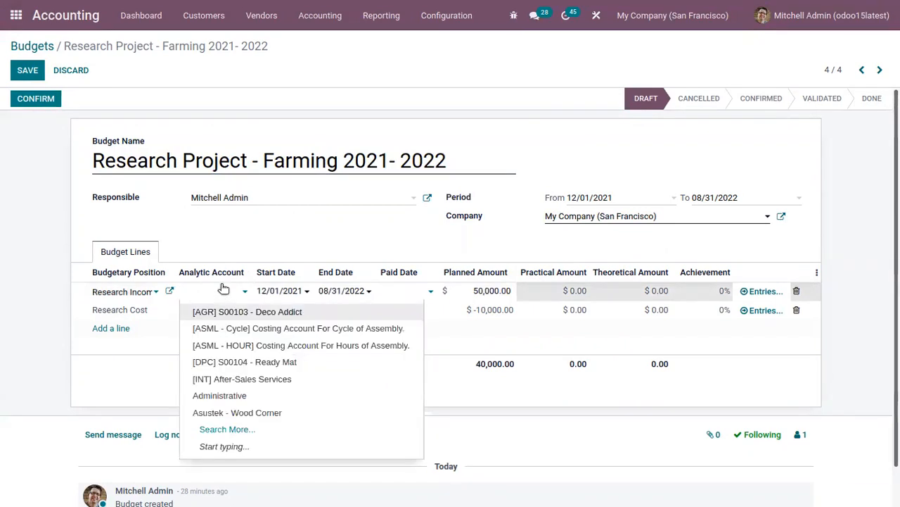
{"action": "type", "text": "res"}
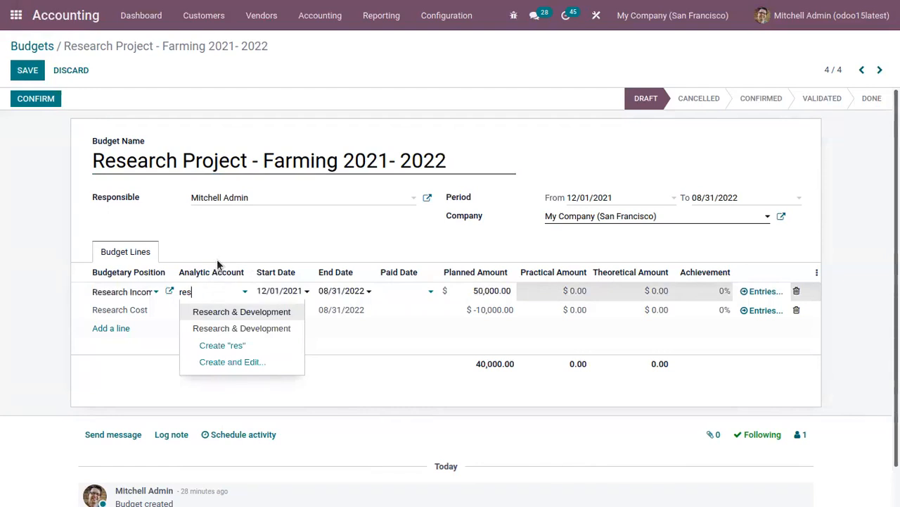
{"action": "key", "text": "BackSpace"}
{"action": "key", "text": "BackSpace"}
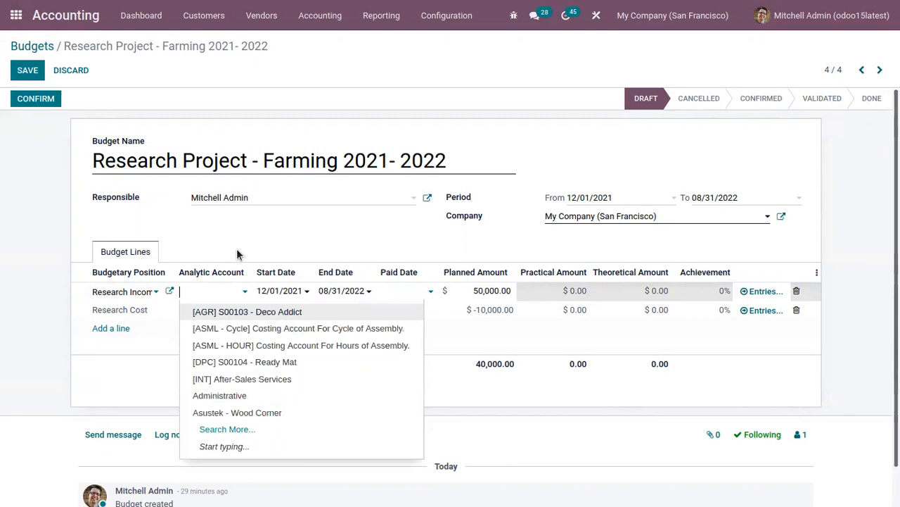
{"action": "key", "text": "Return"}
{"action": "left_click", "coordinate": [437, 16]}
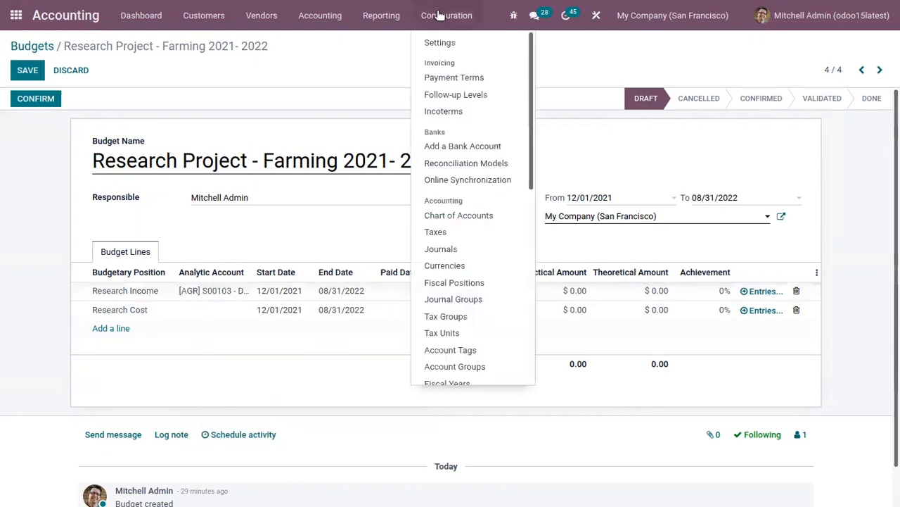
{"action": "scroll", "coordinate": [531, 268], "scroll_direction": "down", "scroll_amount": 5}
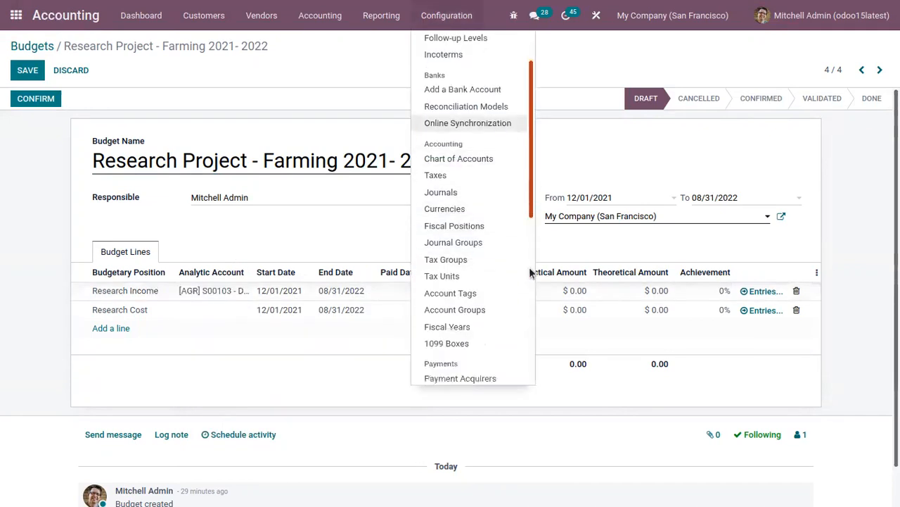
{"action": "scroll", "coordinate": [542, 341], "scroll_direction": "down", "scroll_amount": 2}
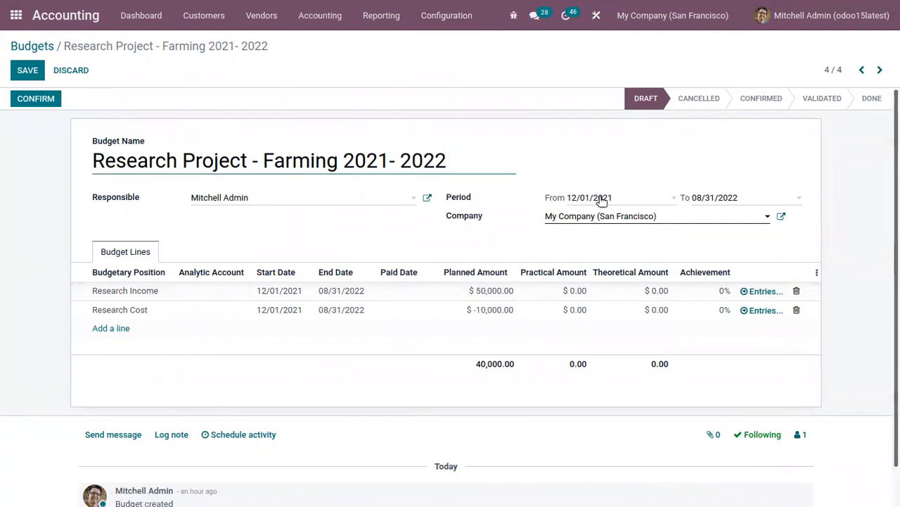
Set the start date of the budget's period to 11/29/2021
{"action": "left_click", "coordinate": [600, 199]}
{"action": "left_click", "coordinate": [578, 218]}
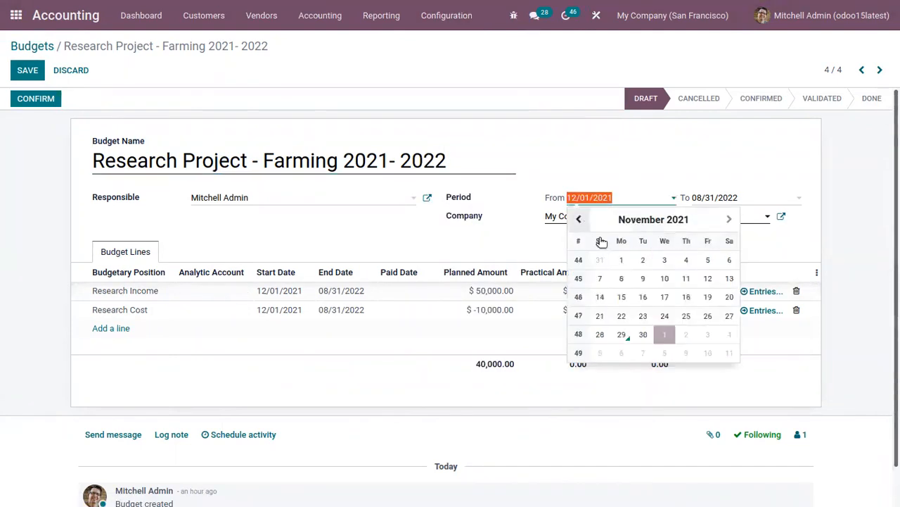
{"action": "left_click", "coordinate": [621, 334]}
Set the start date of both the Research Income and Research Cost lines to 11/29/2021 and save the budget
{"action": "left_click", "coordinate": [274, 291]}
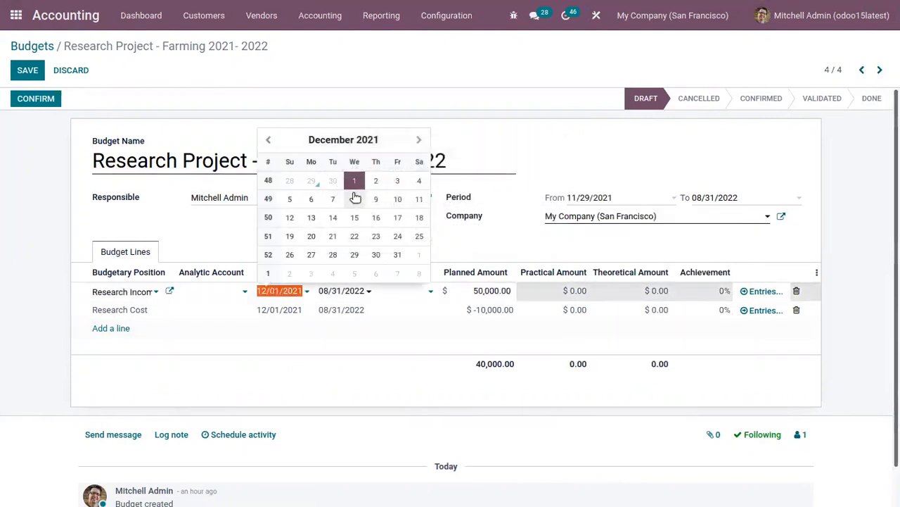
{"action": "left_click", "coordinate": [268, 140]}
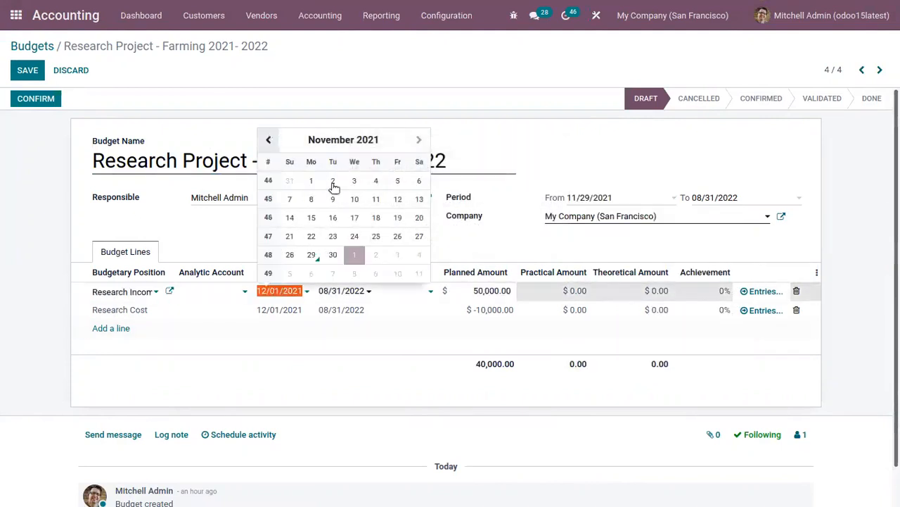
{"action": "left_click", "coordinate": [311, 254]}
{"action": "left_click", "coordinate": [278, 313]}
{"action": "left_click", "coordinate": [291, 313]}
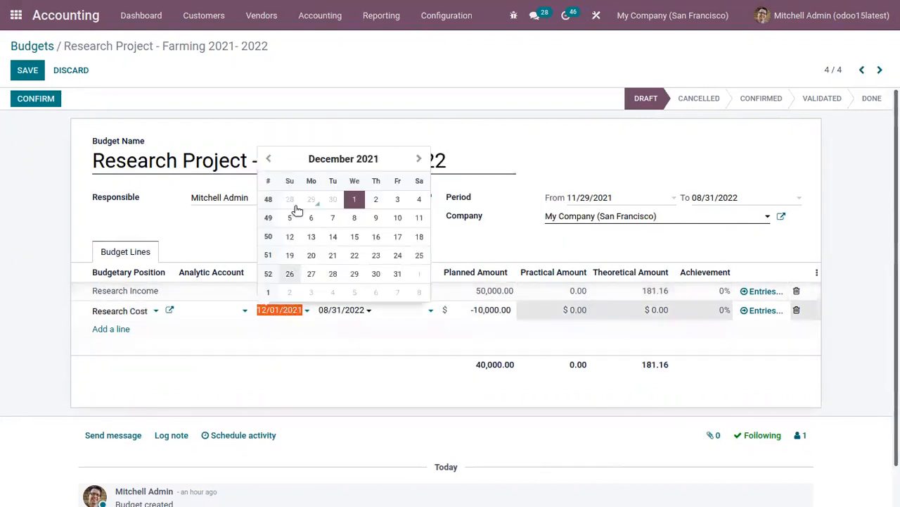
{"action": "left_click", "coordinate": [273, 159]}
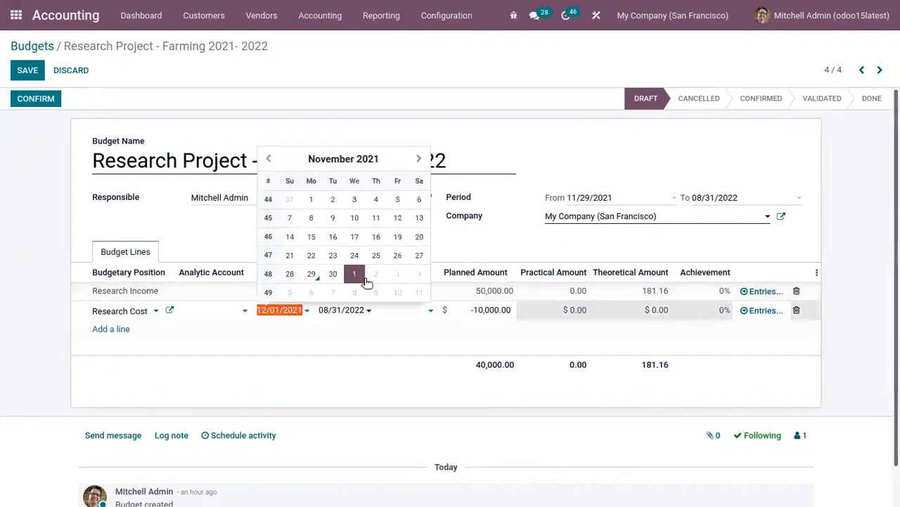
{"action": "left_click", "coordinate": [311, 272]}
{"action": "left_click", "coordinate": [405, 249]}
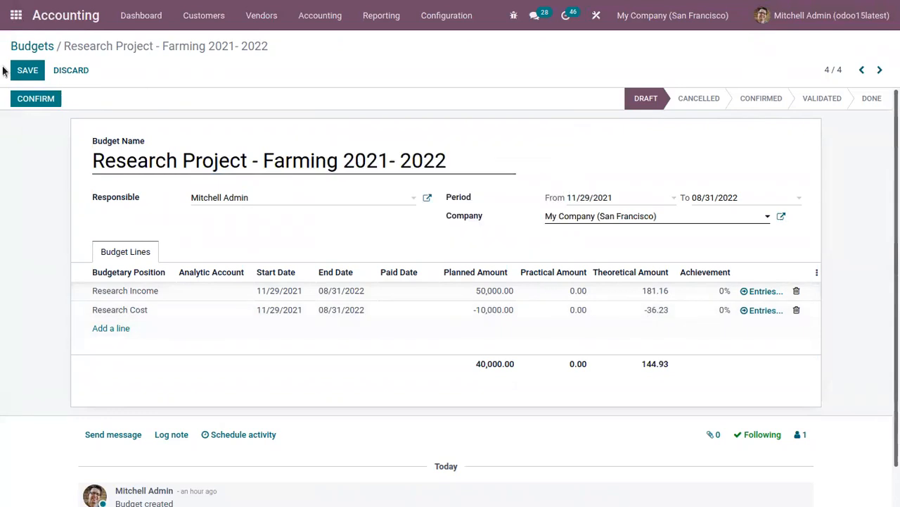
{"action": "left_click", "coordinate": [30, 71]}
Create a new customer invoice for the customer Borman
{"action": "left_click", "coordinate": [201, 17]}
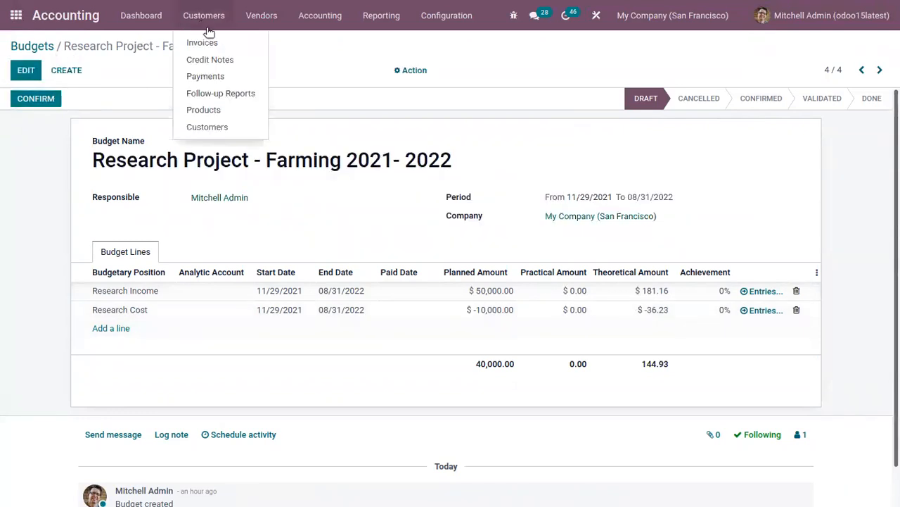
{"action": "left_click", "coordinate": [211, 41]}
{"action": "left_click", "coordinate": [30, 71]}
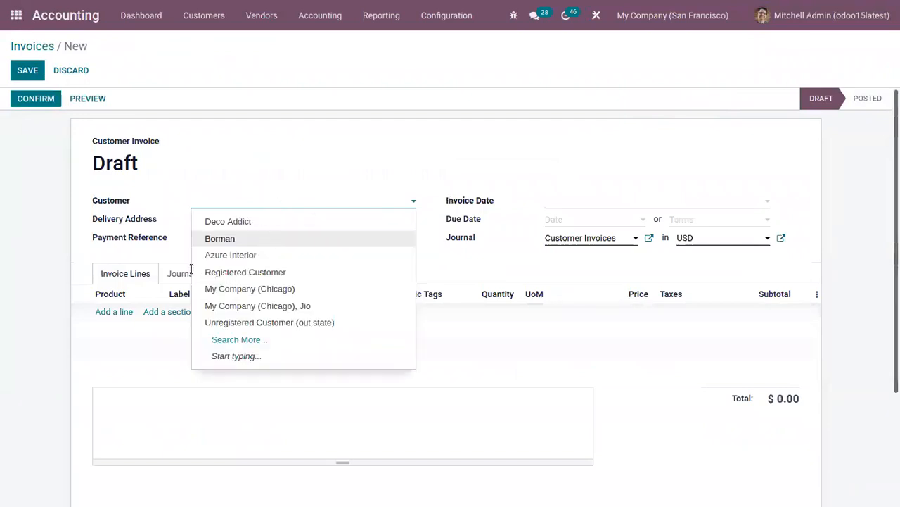
{"action": "left_click", "coordinate": [265, 239]}
Add an Organic Tomato line to the invoice and view the details of its 400000 Product Sales account
{"action": "left_click", "coordinate": [117, 312]}
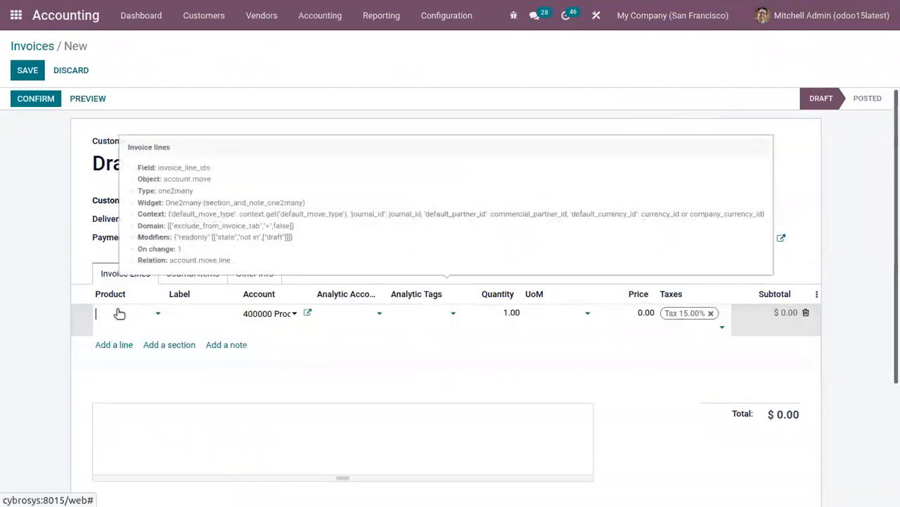
{"action": "type", "text": "tom"}
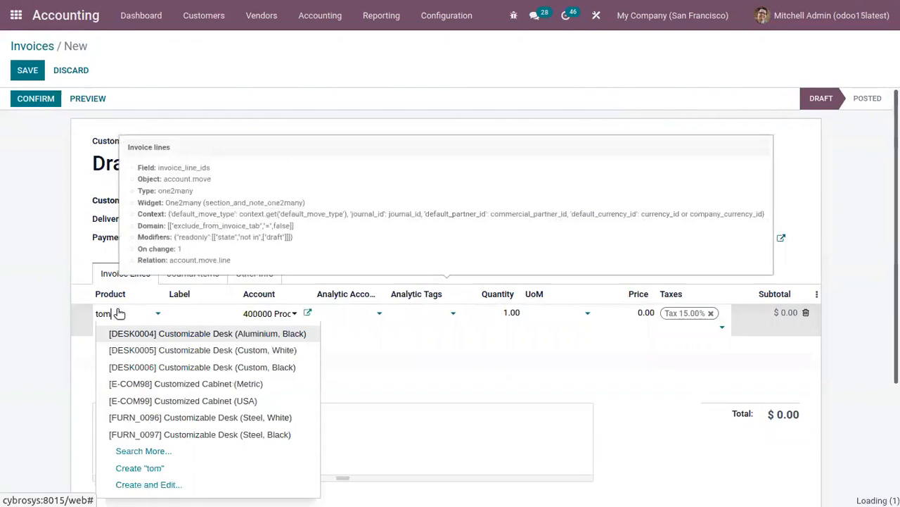
{"action": "type", "text": "a"}
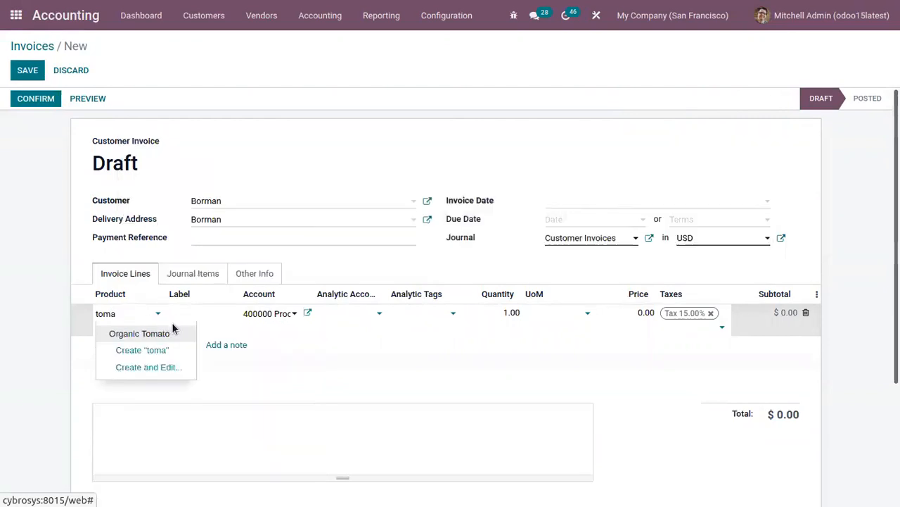
{"action": "left_click", "coordinate": [156, 334]}
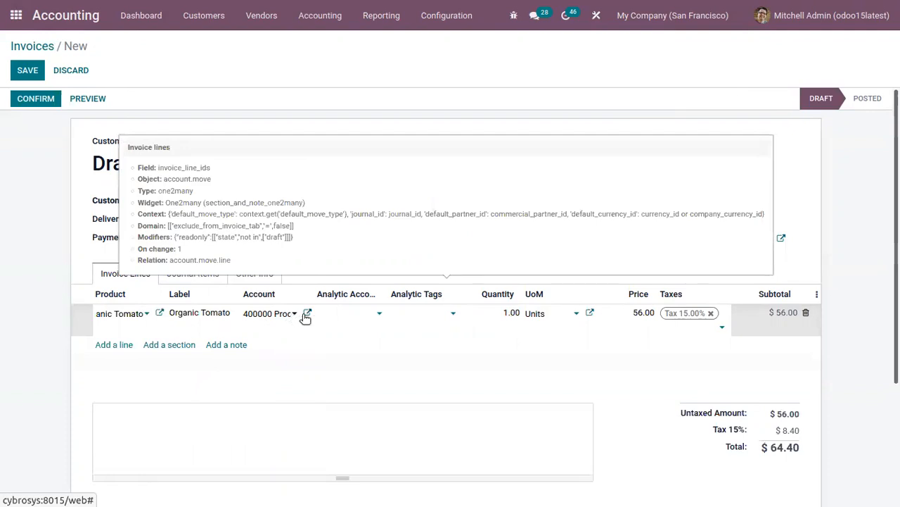
{"action": "left_click", "coordinate": [307, 314]}
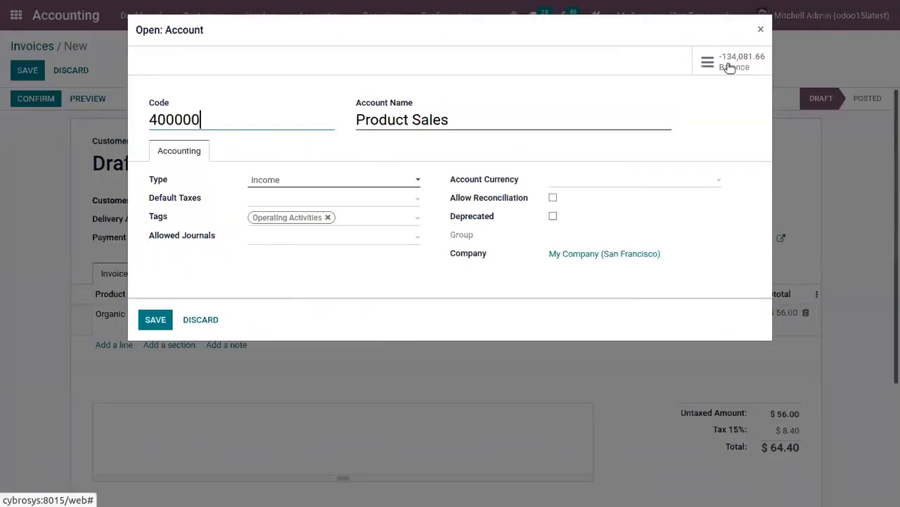
{"action": "left_click", "coordinate": [761, 31]}
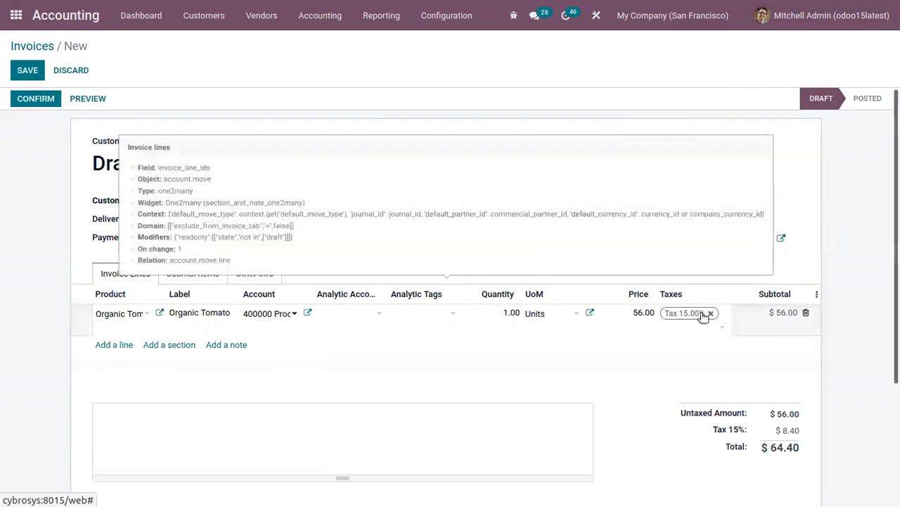
Confirm the customer invoice containing the Organic Tomato line
{"action": "scroll", "coordinate": [775, 355], "scroll_direction": "down", "scroll_amount": 2}
{"action": "left_click_drag", "start_coordinate": [773, 337], "coordinate": [835, 342]}
{"action": "left_click", "coordinate": [840, 352]}
{"action": "left_click_drag", "start_coordinate": [897, 309], "coordinate": [895, 219]}
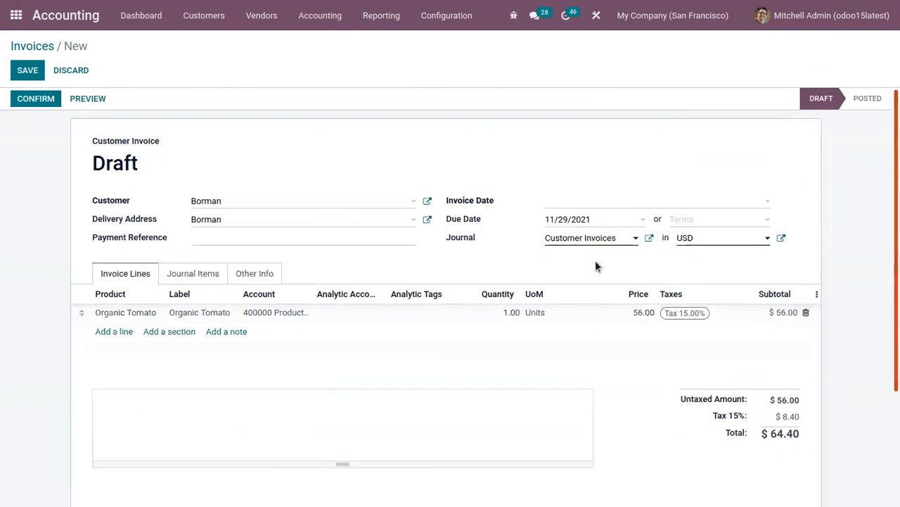
{"action": "left_click", "coordinate": [36, 100]}
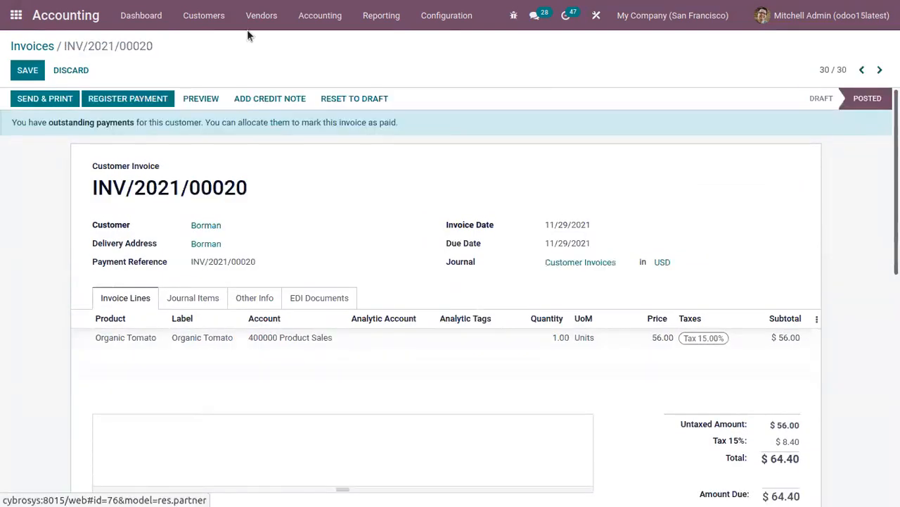
Reopen the Research Project - Farming 2021- 2022 budget and examine the practical amount and achievement of its lines
{"action": "left_click", "coordinate": [304, 16]}
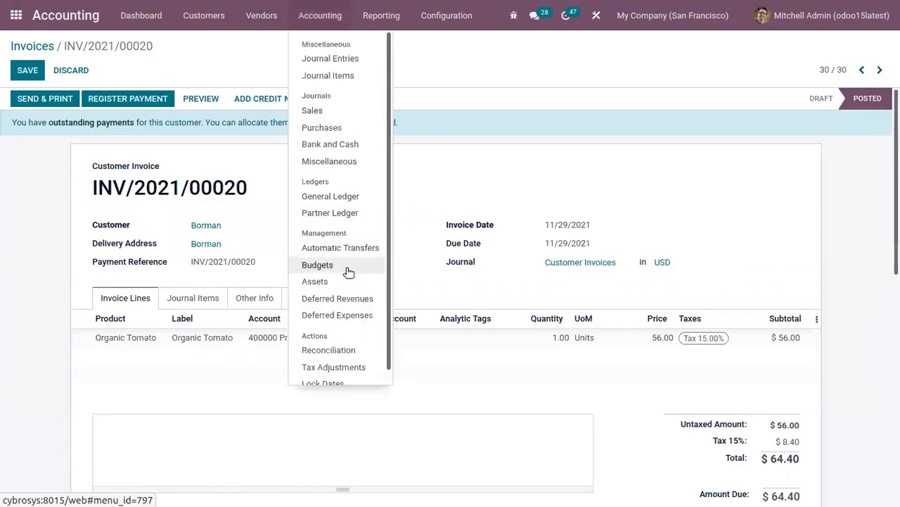
{"action": "scroll", "coordinate": [338, 294], "scroll_direction": "down", "scroll_amount": 1}
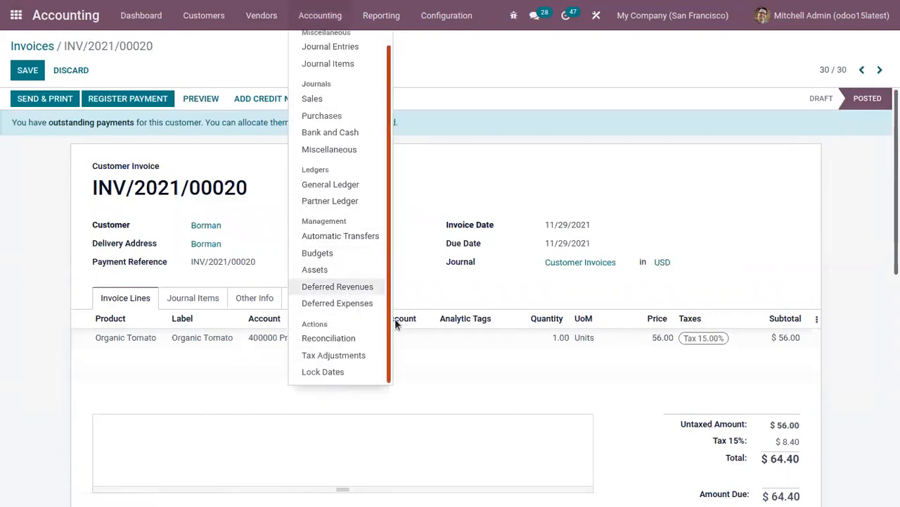
{"action": "left_click", "coordinate": [308, 253]}
{"action": "left_click", "coordinate": [163, 195]}
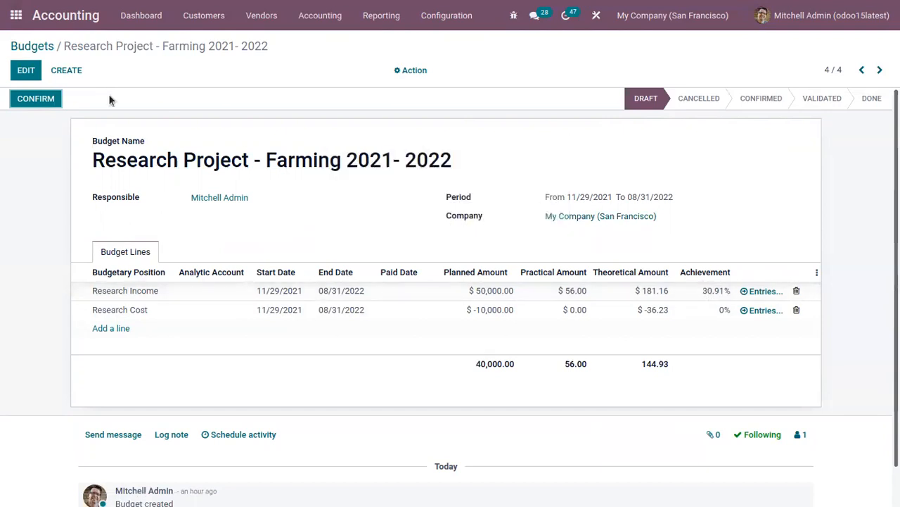
Create another customer invoice with Azure Interior as the customer
{"action": "left_click", "coordinate": [209, 19]}
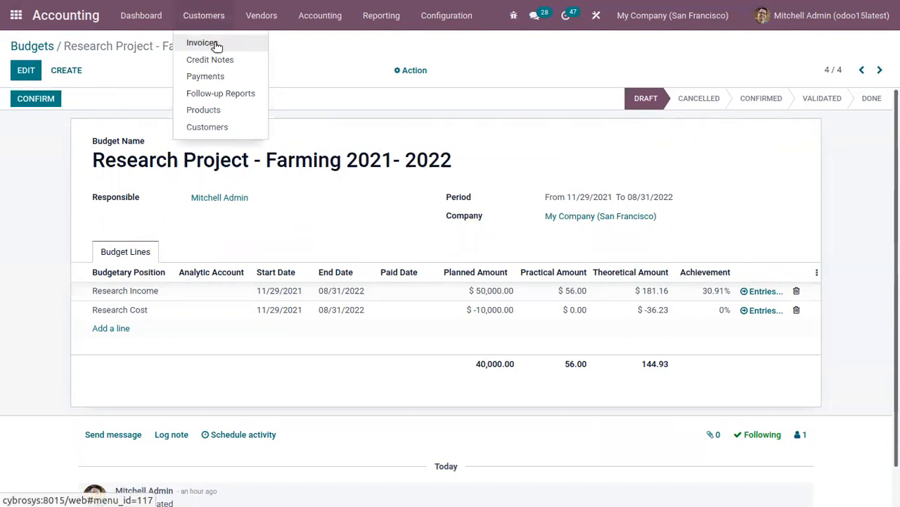
{"action": "left_click", "coordinate": [213, 41]}
{"action": "left_click", "coordinate": [32, 70]}
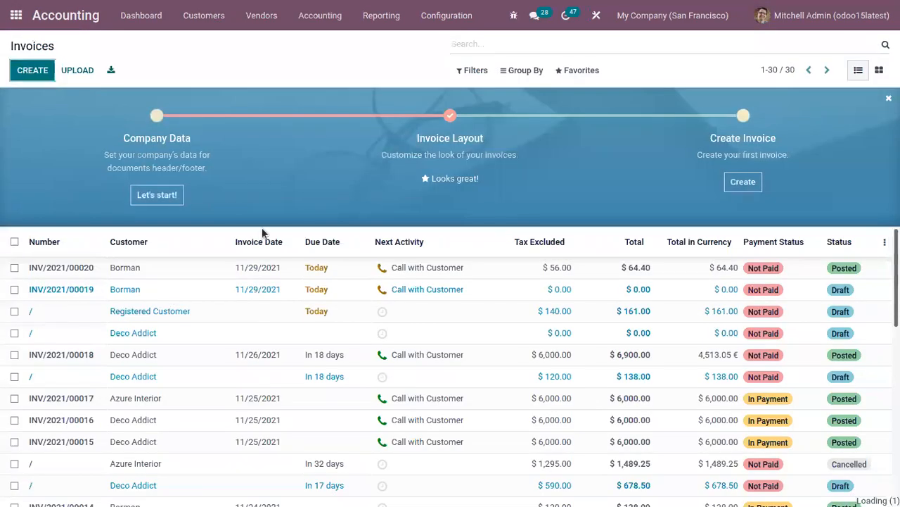
{"action": "left_click", "coordinate": [238, 204]}
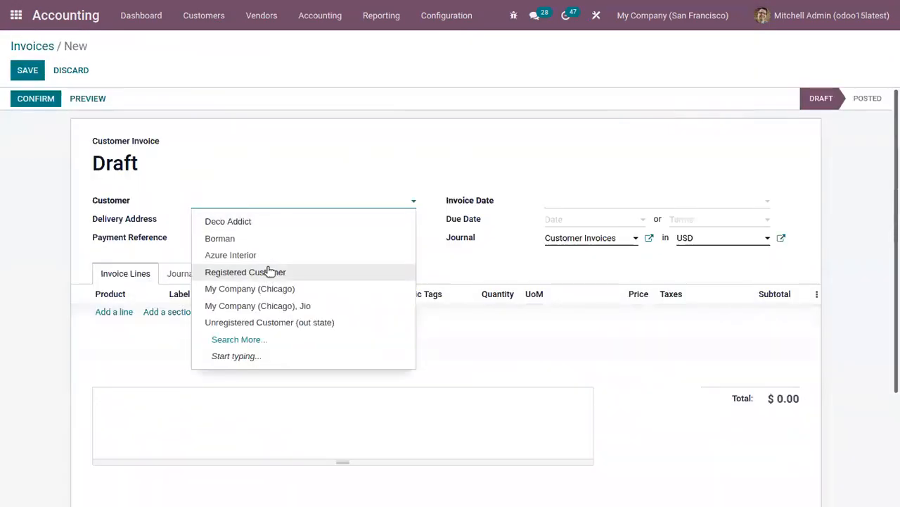
{"action": "left_click", "coordinate": [273, 257]}
Add an Organic Tomato line with a quantity of 4 to the Azure Interior invoice
{"action": "left_click", "coordinate": [117, 349]}
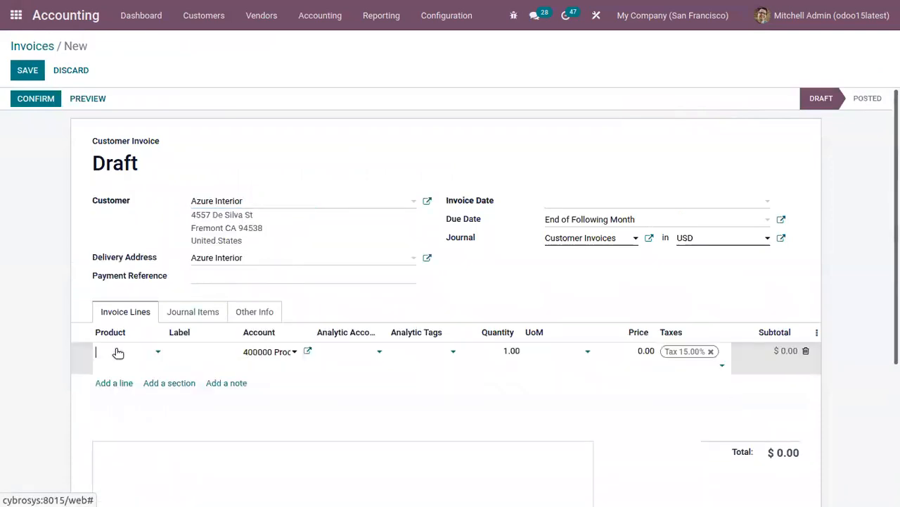
{"action": "type", "text": "org"}
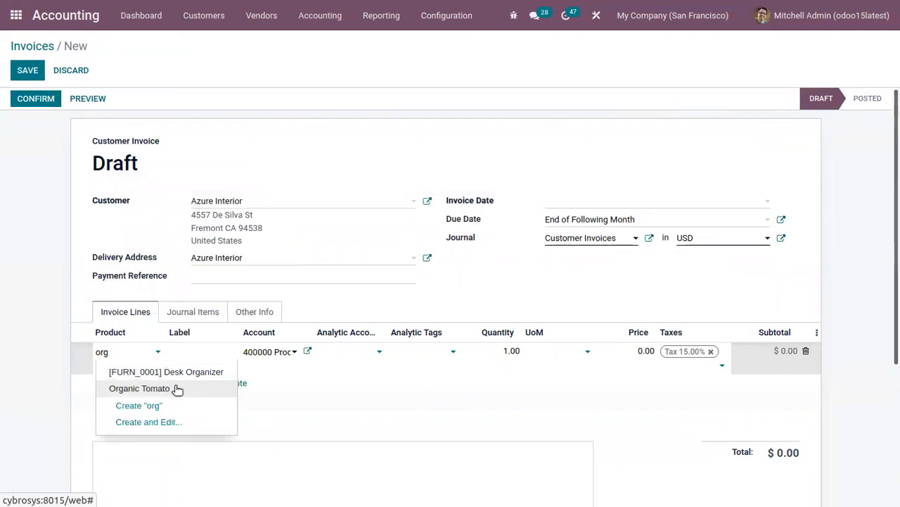
{"action": "left_click", "coordinate": [140, 388]}
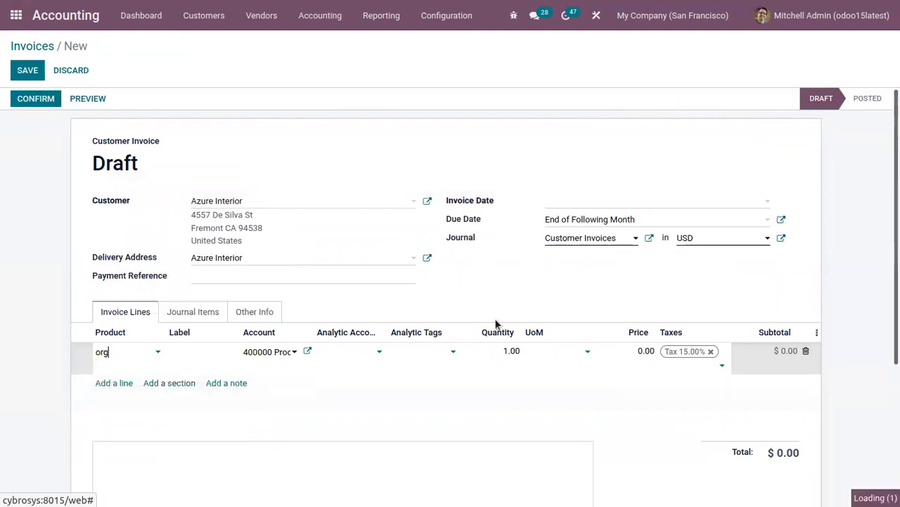
{"action": "left_click", "coordinate": [512, 351]}
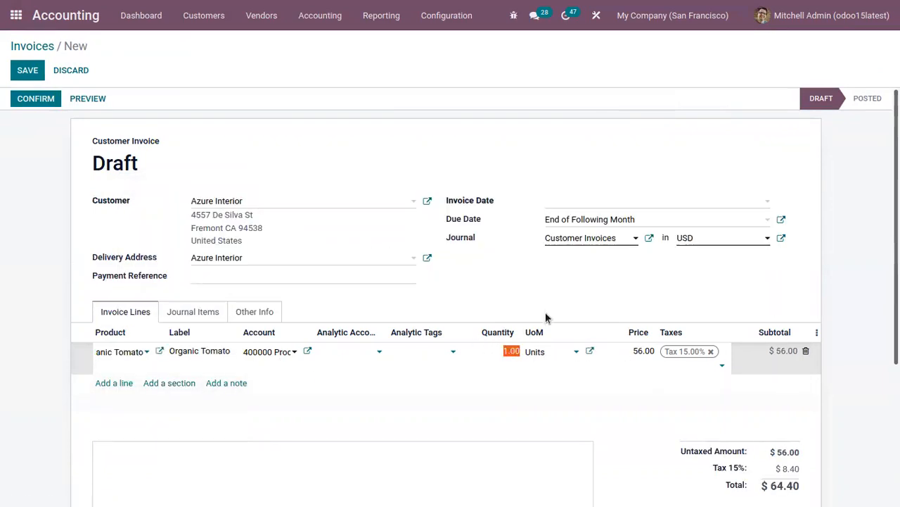
{"action": "type", "text": "4"}
{"action": "left_click", "coordinate": [538, 280]}
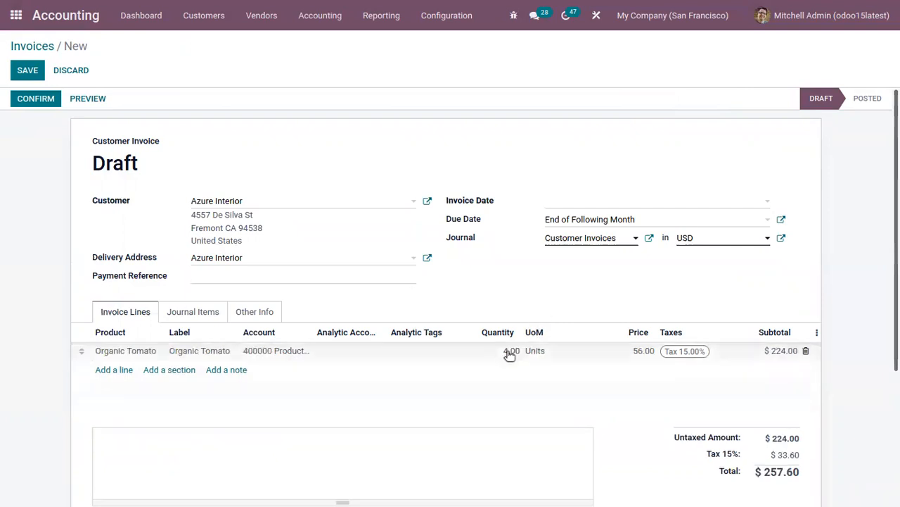
Set the Organic Tomato quantity to 2 and confirm the Azure Interior invoice
{"action": "left_click", "coordinate": [509, 351]}
{"action": "type", "text": "2"}
{"action": "left_click", "coordinate": [527, 292]}
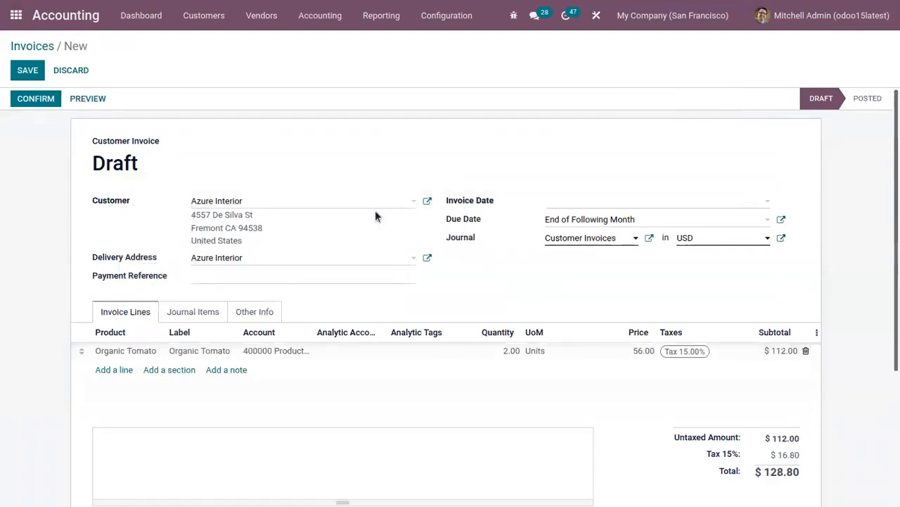
{"action": "left_click", "coordinate": [36, 98]}
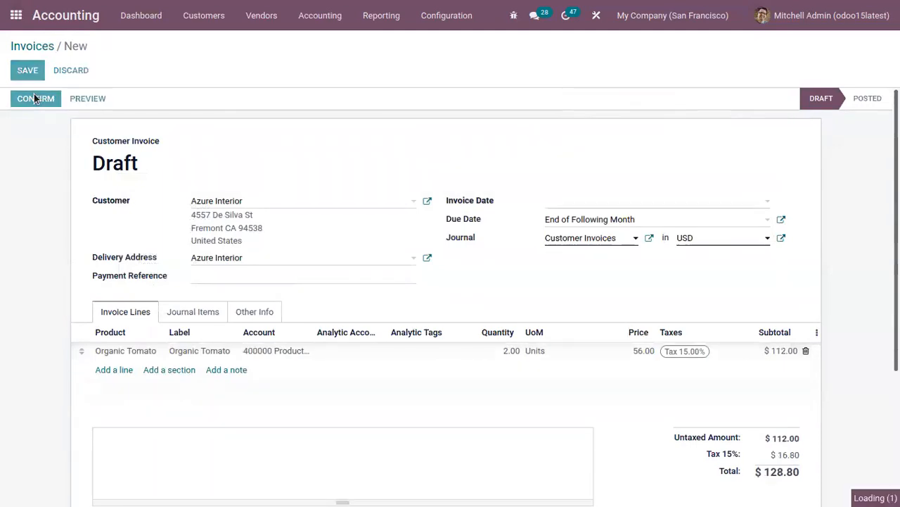
Open the Research Project - Farming 2021- 2022 budget again and check the Research Income line's practical amount and achievement
{"action": "left_click", "coordinate": [301, 17]}
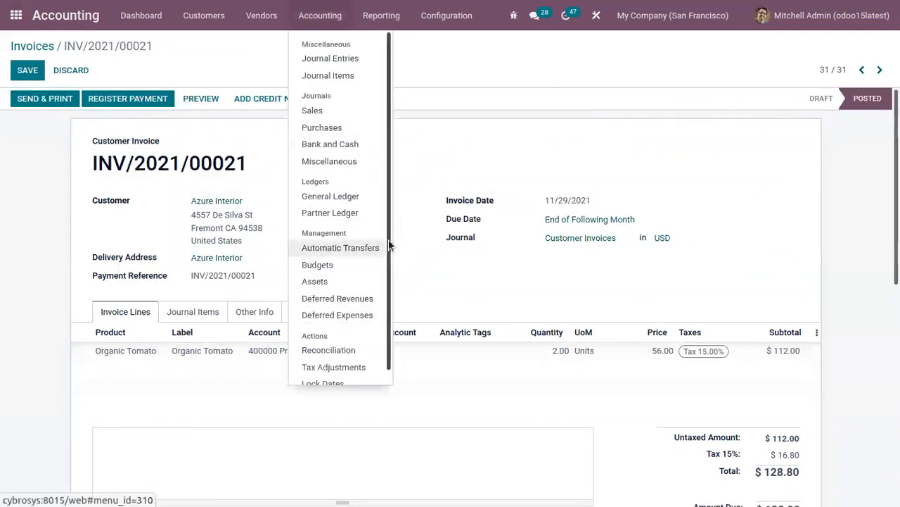
{"action": "left_click", "coordinate": [330, 266]}
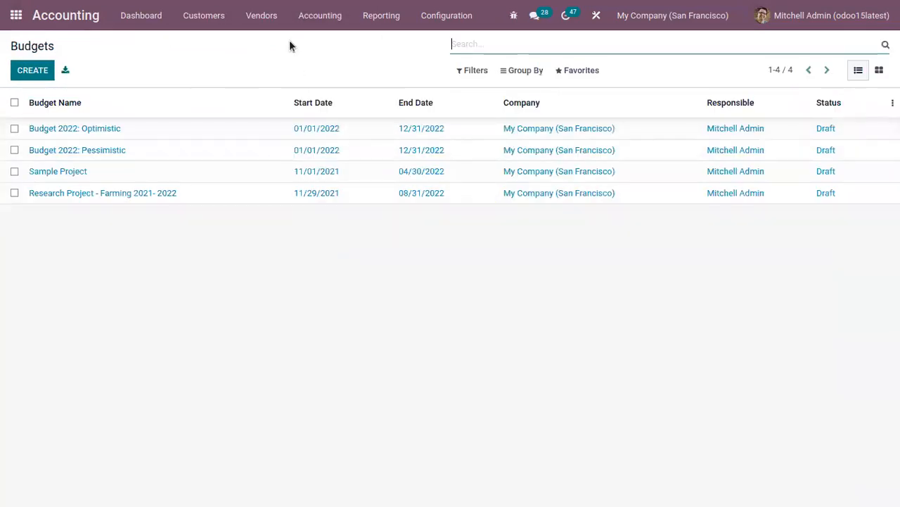
{"action": "left_click", "coordinate": [279, 194]}
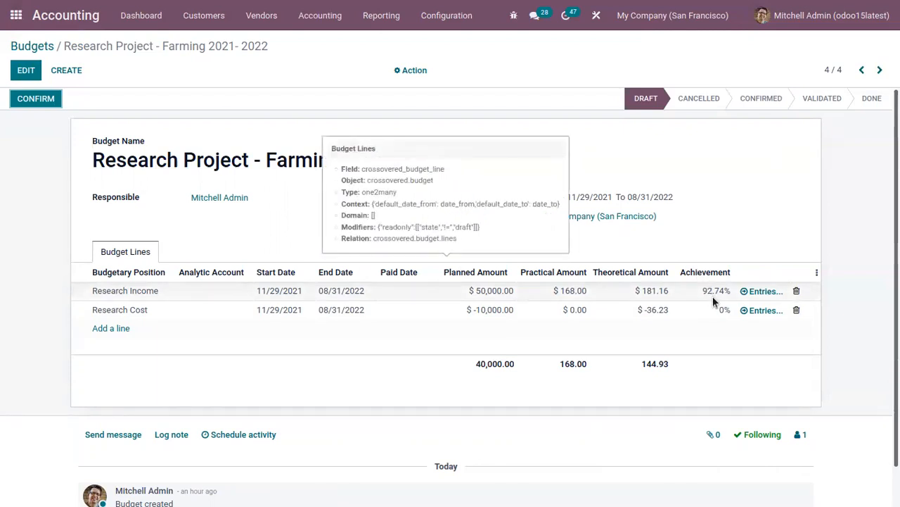
Examine the journal entries behind the Research Income line, expanding both invoice groups, and return to the budget
{"action": "left_click", "coordinate": [762, 292]}
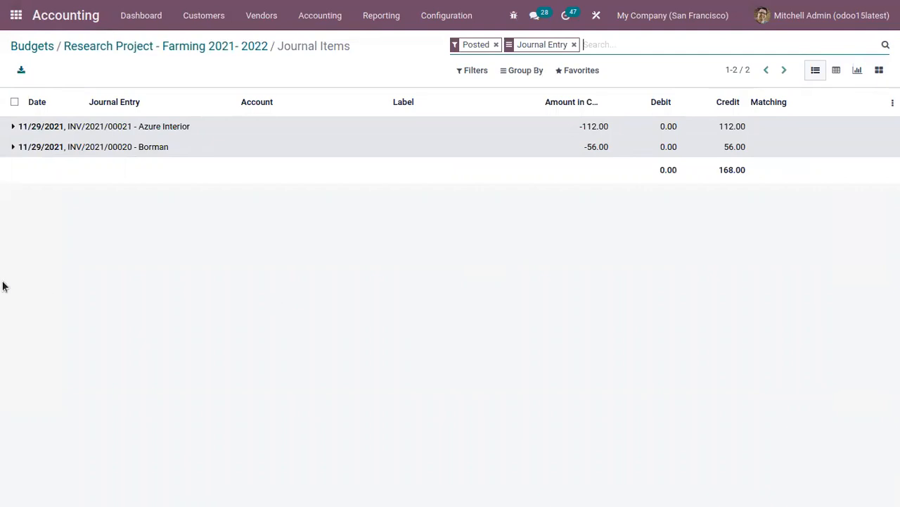
{"action": "left_click", "coordinate": [14, 127]}
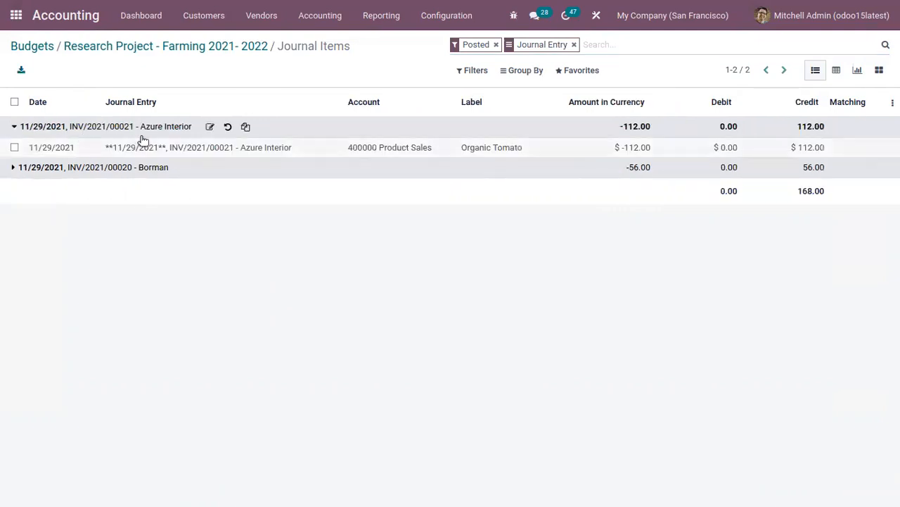
{"action": "left_click", "coordinate": [14, 168]}
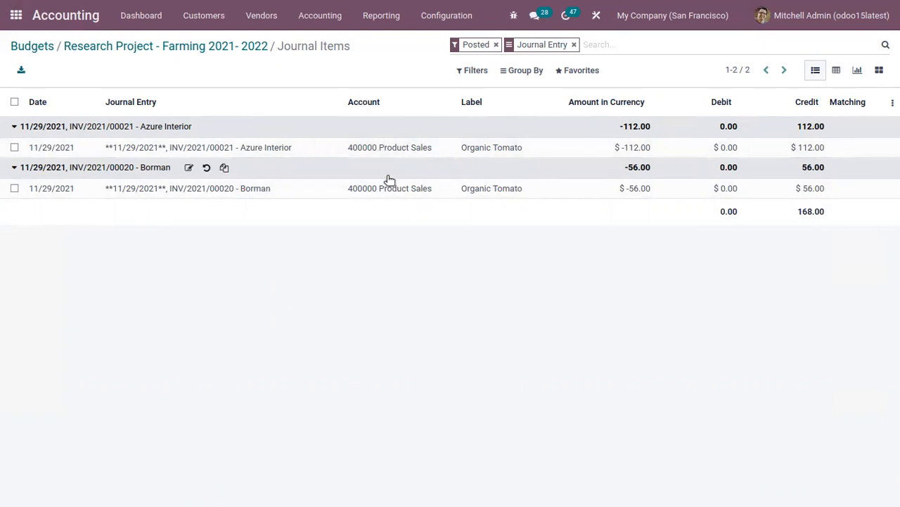
{"action": "mouse_move", "coordinate": [811, 105]}
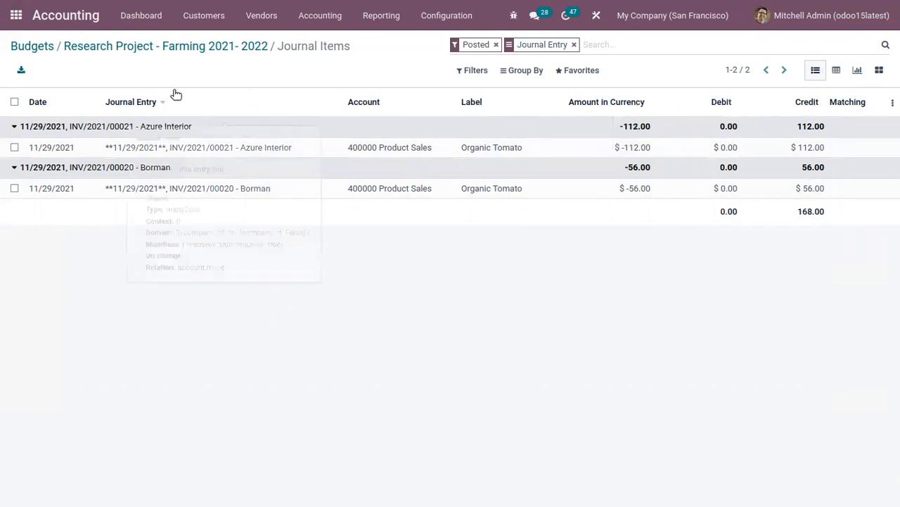
{"action": "left_click", "coordinate": [200, 47]}
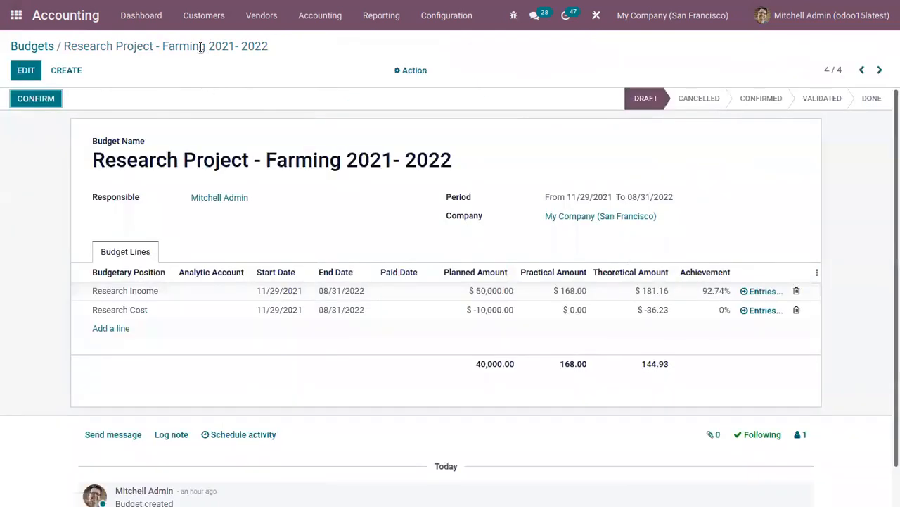
Create a new vendor bill with Ready Mat as the vendor
{"action": "left_click", "coordinate": [260, 16]}
{"action": "left_click", "coordinate": [259, 43]}
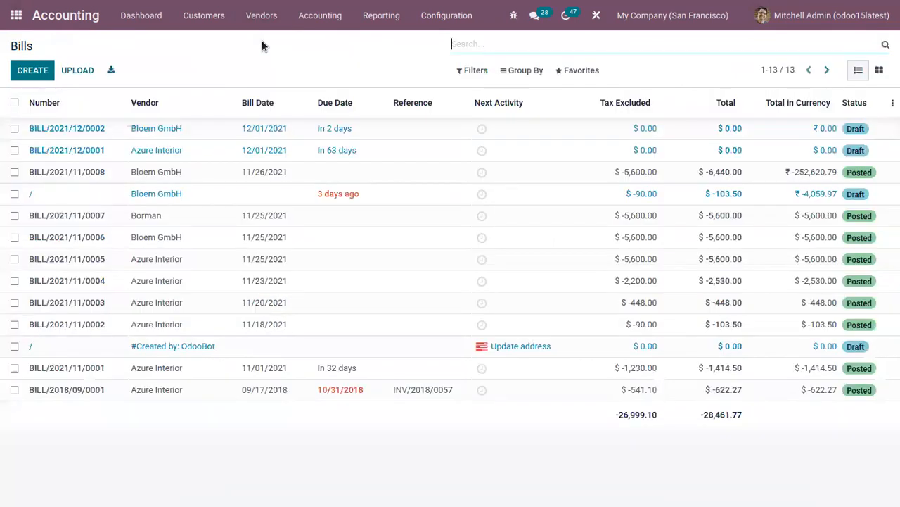
{"action": "left_click", "coordinate": [32, 70]}
{"action": "left_click", "coordinate": [225, 202]}
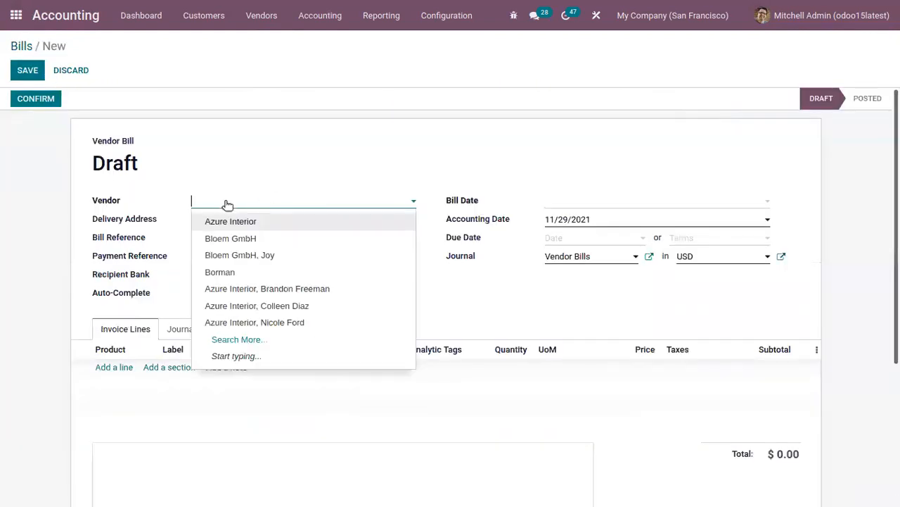
{"action": "left_click", "coordinate": [239, 340]}
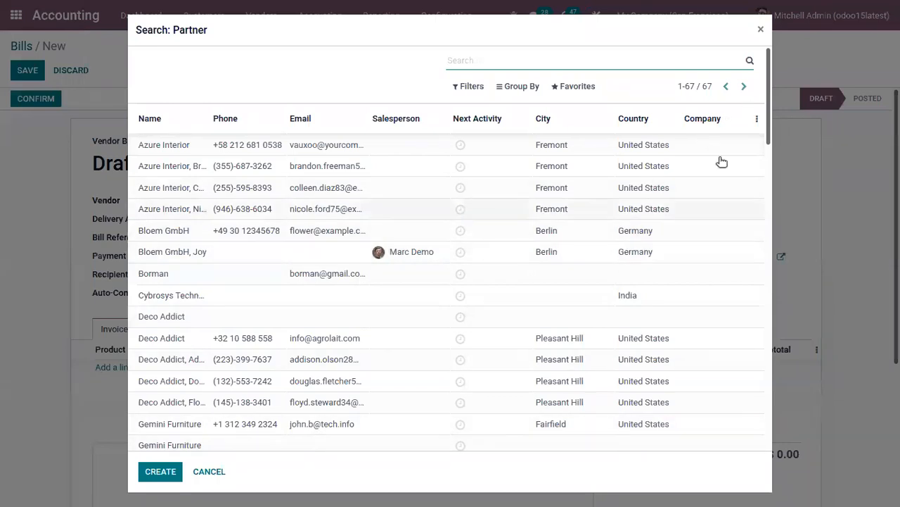
{"action": "left_click_drag", "start_coordinate": [770, 112], "coordinate": [767, 265]}
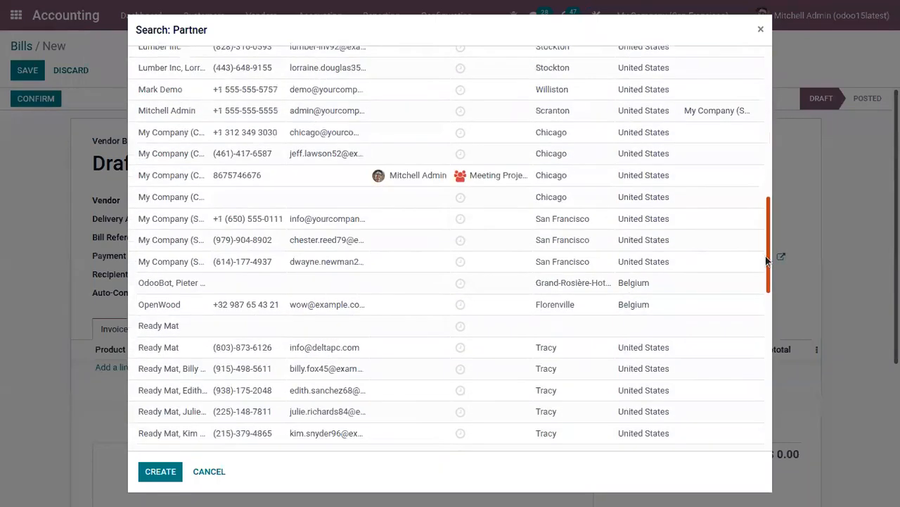
{"action": "left_click", "coordinate": [171, 323]}
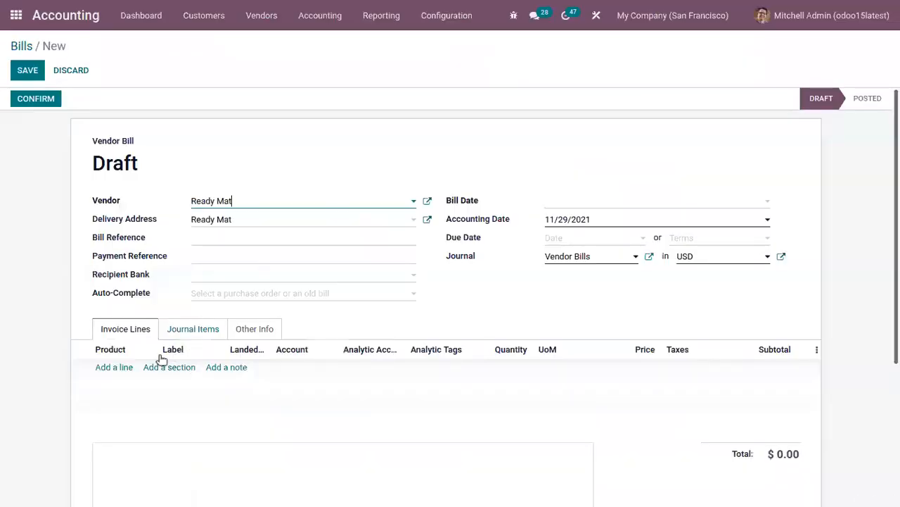
Add a Micronutrient Fertilizer line to the Ready Mat bill
{"action": "left_click", "coordinate": [120, 369]}
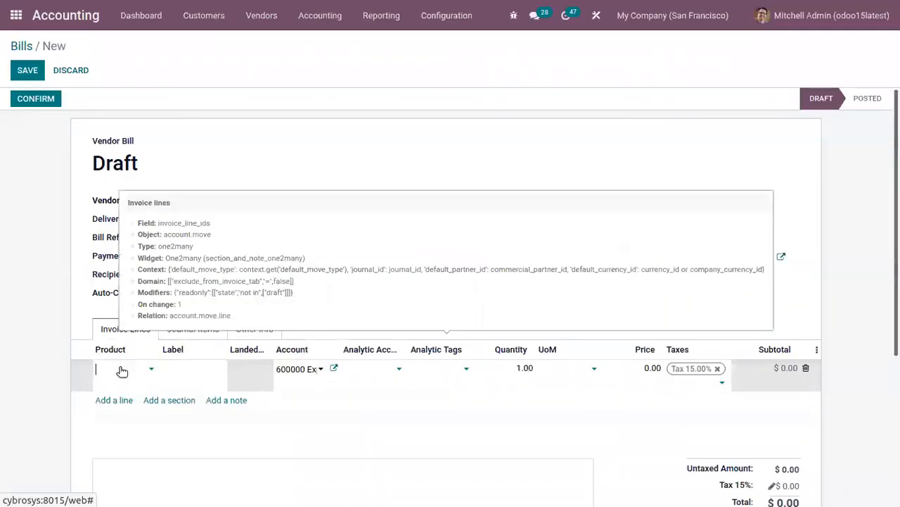
{"action": "type", "text": "fert"}
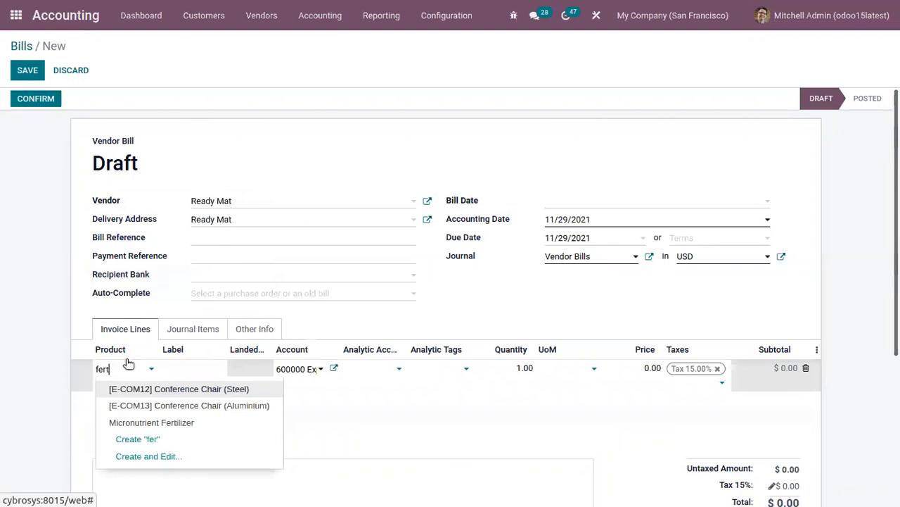
{"action": "left_click", "coordinate": [181, 391]}
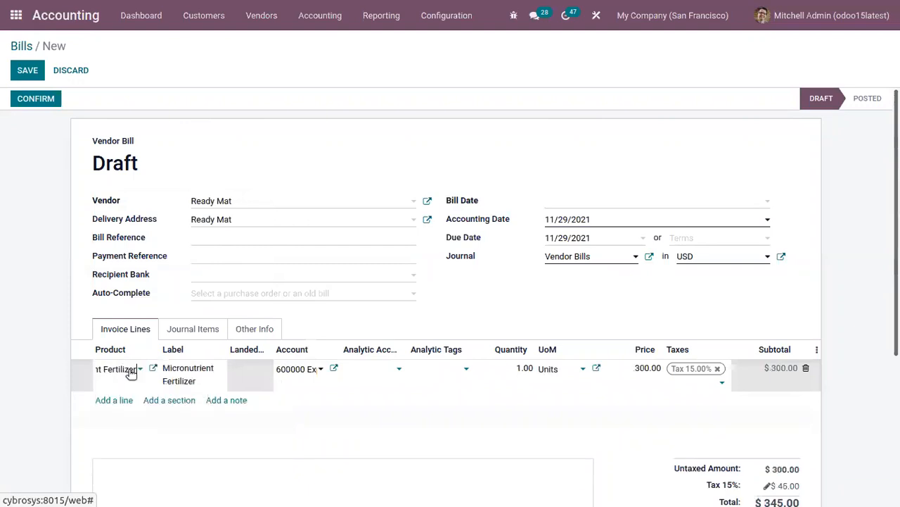
Inspect the price and the expense account details of the Micronutrient Fertilizer line
{"action": "left_click", "coordinate": [644, 367]}
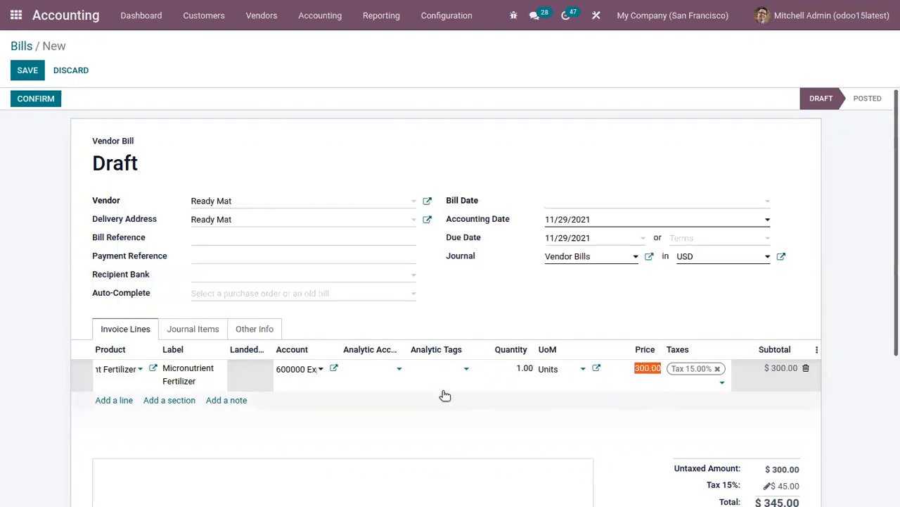
{"action": "left_click", "coordinate": [329, 370]}
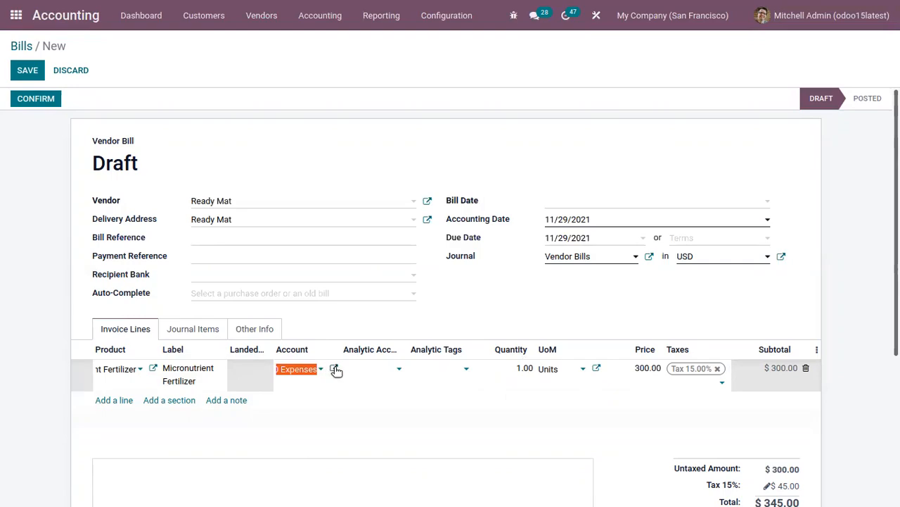
{"action": "left_click", "coordinate": [334, 368]}
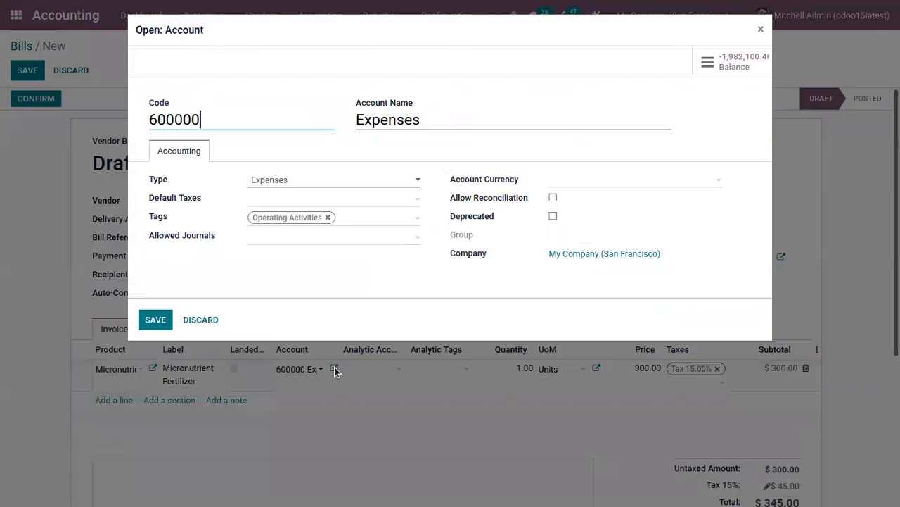
{"action": "left_click", "coordinate": [760, 31]}
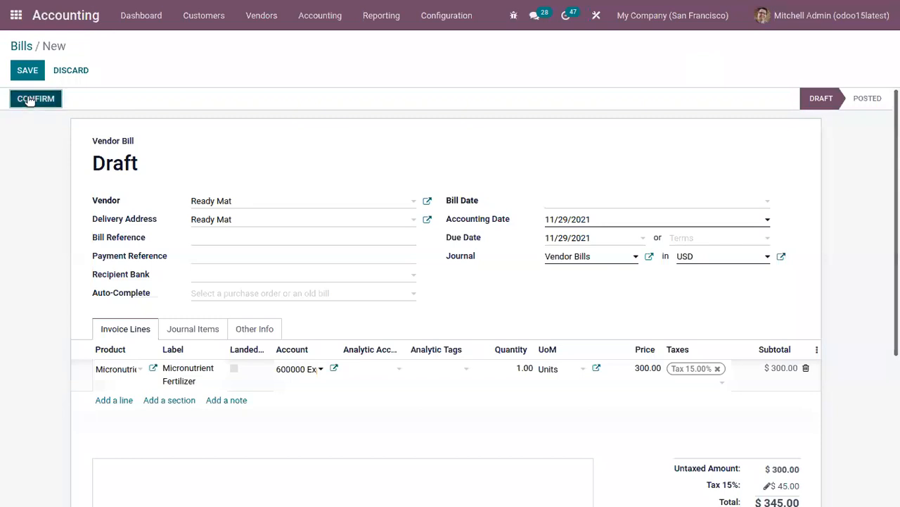
Set the bill date to 11/29/2021 and confirm the Ready Mat vendor bill
{"action": "left_click", "coordinate": [31, 99]}
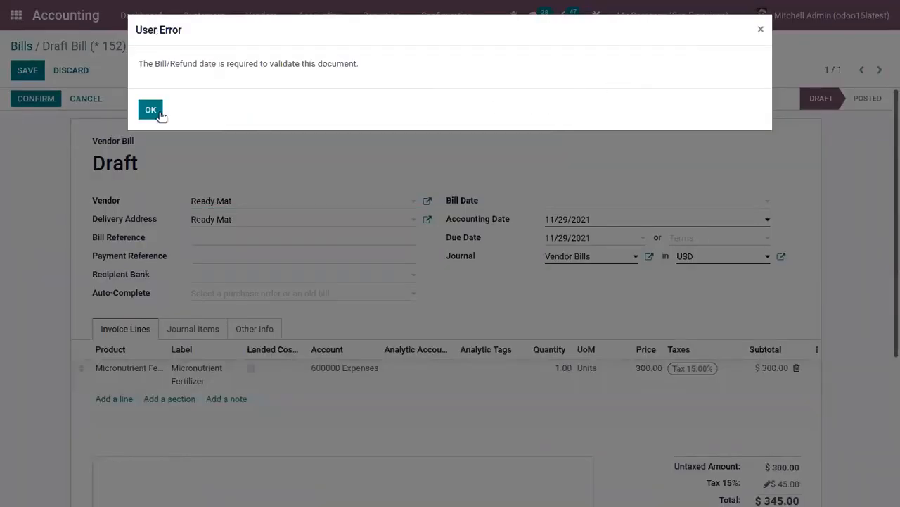
{"action": "left_click", "coordinate": [152, 110]}
{"action": "left_click", "coordinate": [607, 204]}
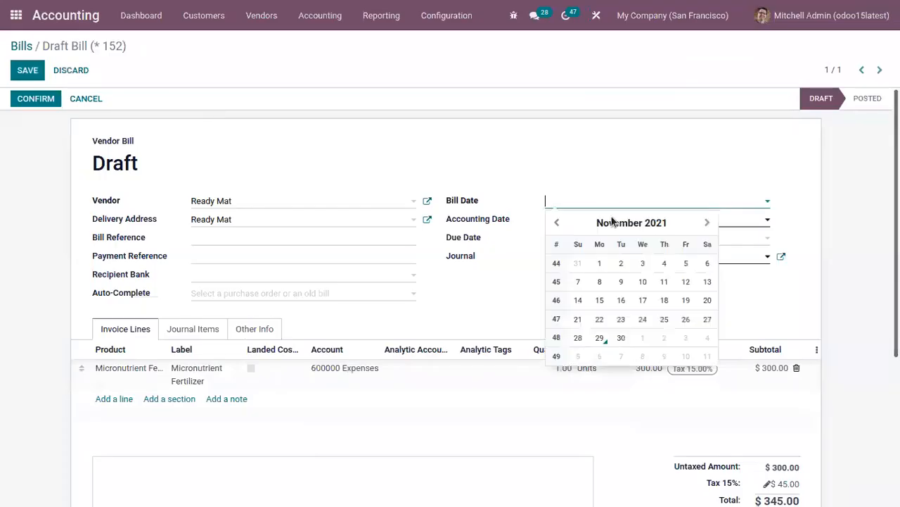
{"action": "left_click", "coordinate": [600, 338]}
{"action": "left_click", "coordinate": [32, 99]}
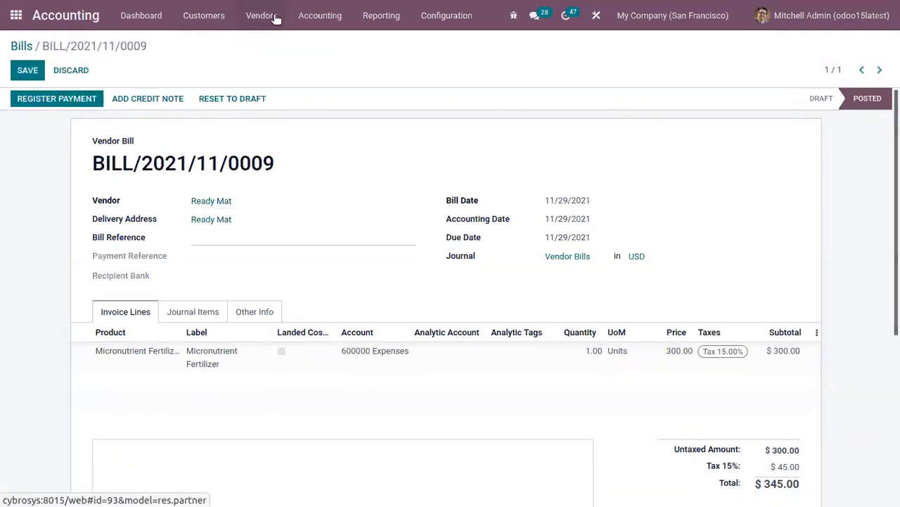
Reopen the Research Project - Farming 2021- 2022 budget and check the Research Cost line's practical amount and achievement
{"action": "left_click", "coordinate": [301, 17]}
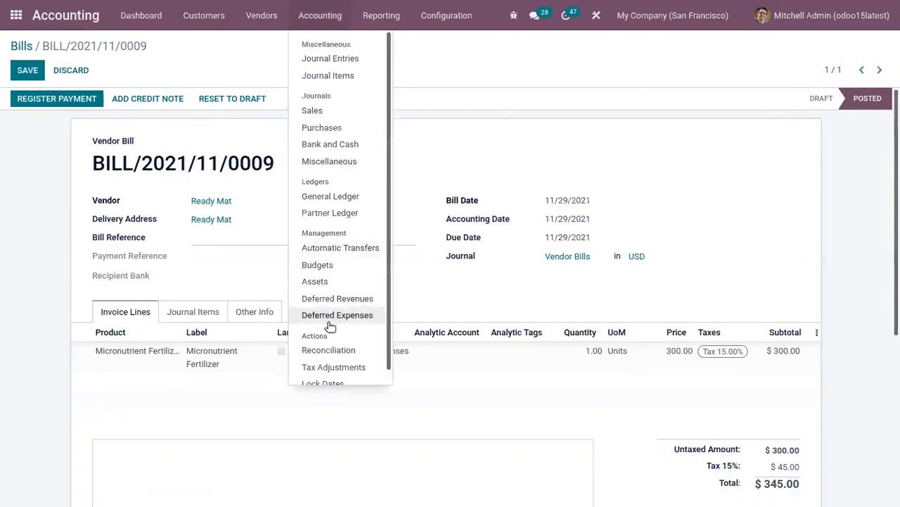
{"action": "left_click", "coordinate": [315, 265]}
{"action": "left_click", "coordinate": [164, 197]}
{"action": "mouse_move", "coordinate": [573, 309]}
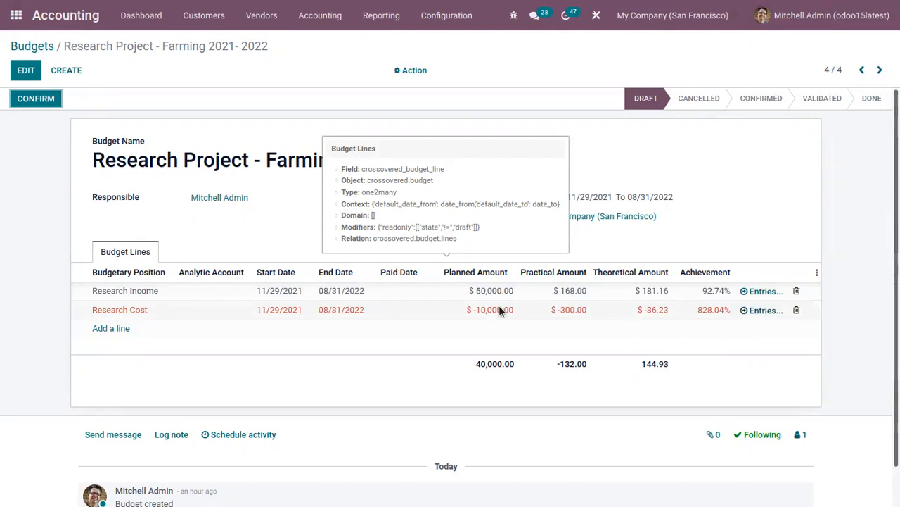
Examine the journal entry behind the Research Cost line, expanding the Ready Mat bill group, and return to the budget
{"action": "left_click", "coordinate": [765, 311]}
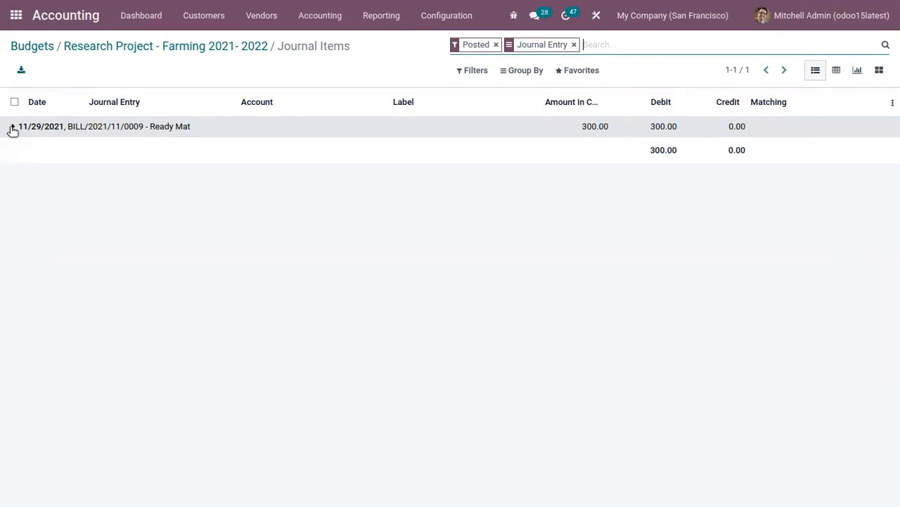
{"action": "left_click", "coordinate": [12, 127]}
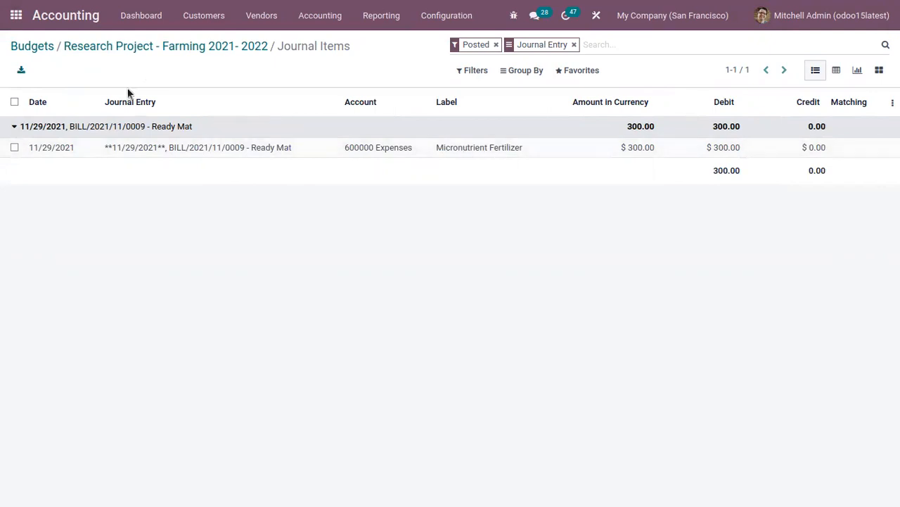
{"action": "left_click", "coordinate": [194, 47]}
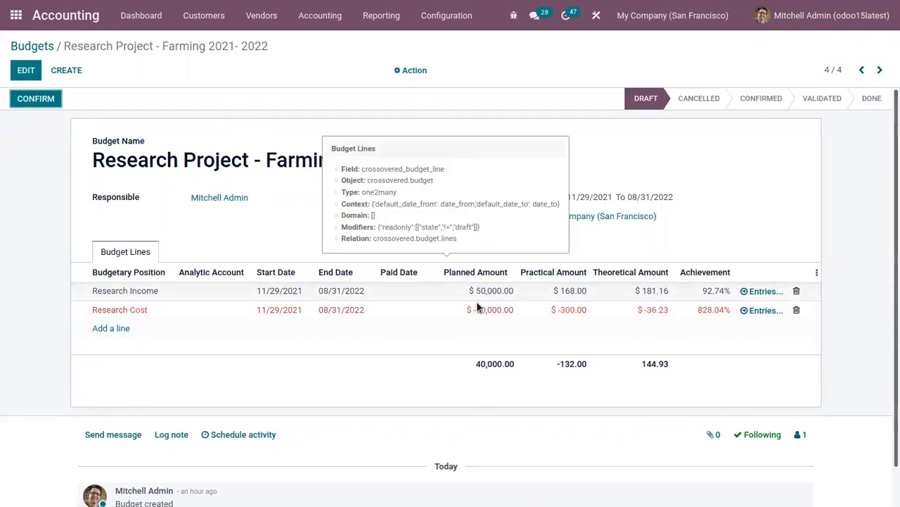
Add a budget line for the Research & Development analytic account with a planned amount of $1,000 and save the budget
{"action": "scroll", "coordinate": [499, 402], "scroll_direction": "down", "scroll_amount": 1}
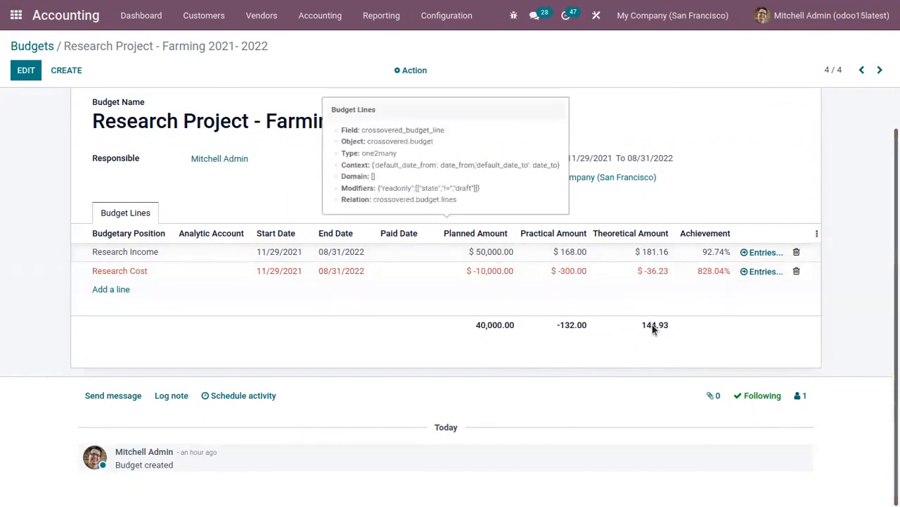
{"action": "left_click_drag", "start_coordinate": [897, 322], "coordinate": [898, 259]}
{"action": "left_click", "coordinate": [111, 327]}
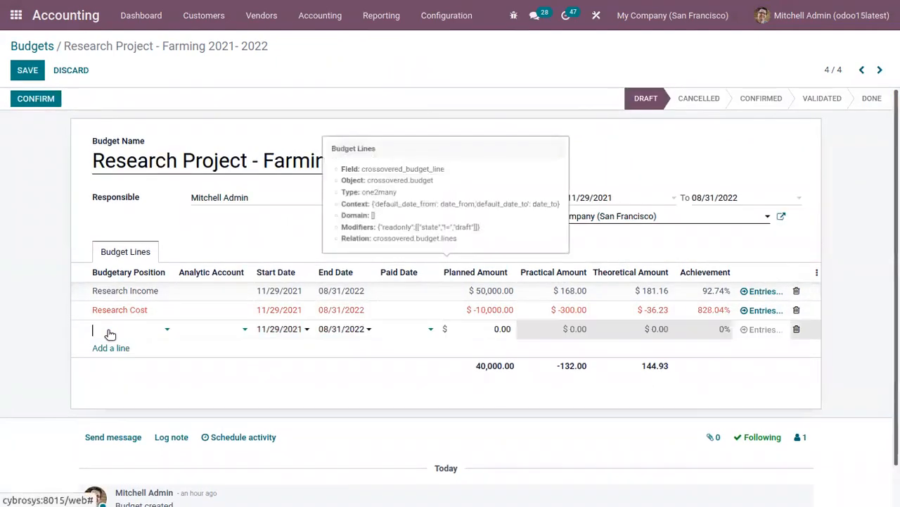
{"action": "left_click", "coordinate": [222, 328]}
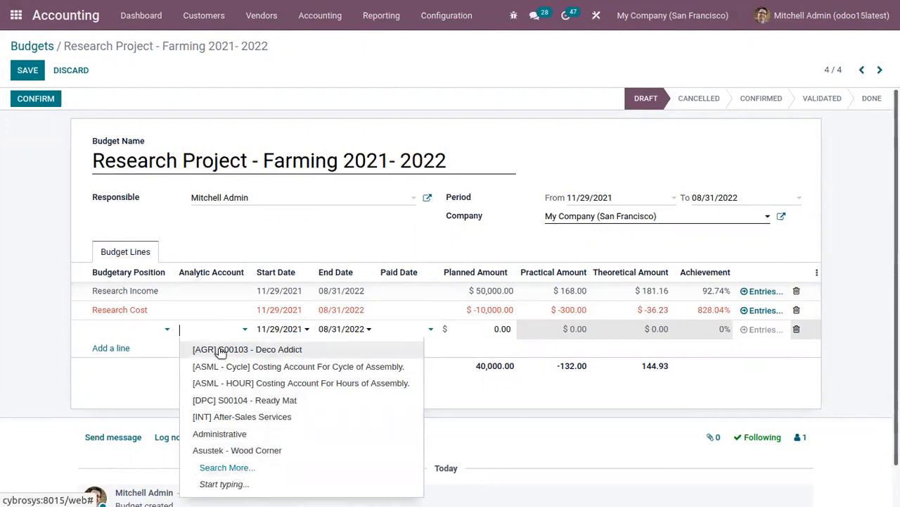
{"action": "type", "text": "res"}
{"action": "left_click", "coordinate": [264, 363]}
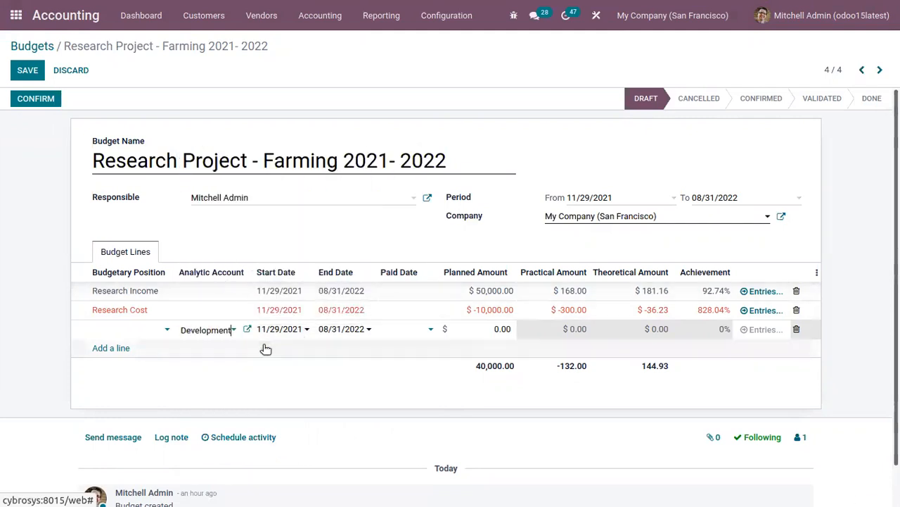
{"action": "left_click", "coordinate": [494, 328]}
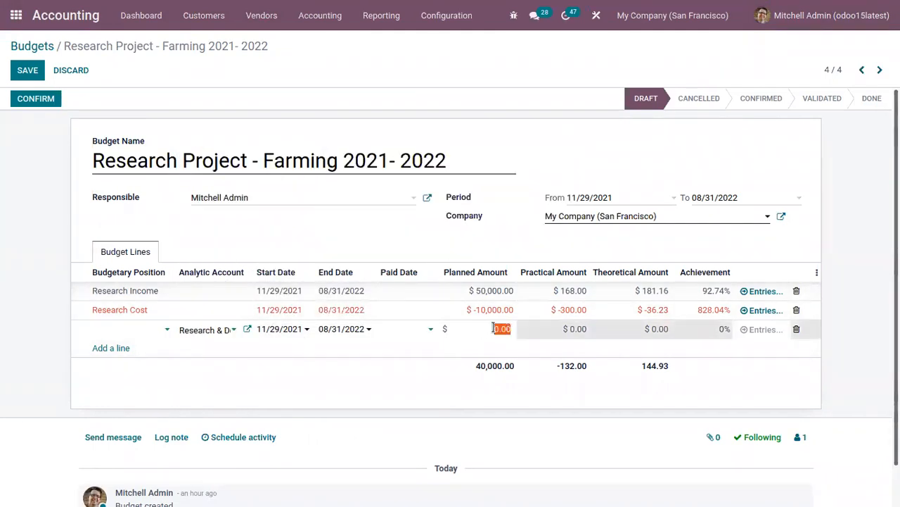
{"action": "mouse_move", "coordinate": [462, 219]}
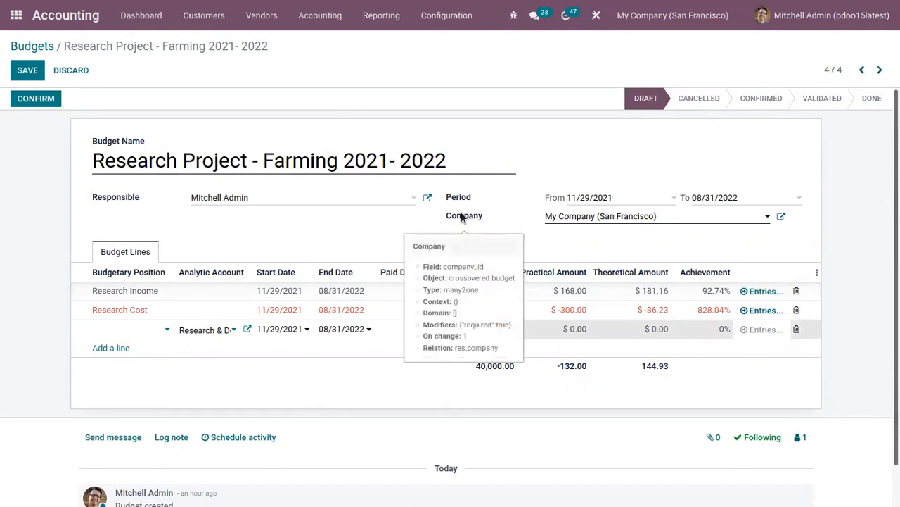
{"action": "left_click", "coordinate": [259, 121]}
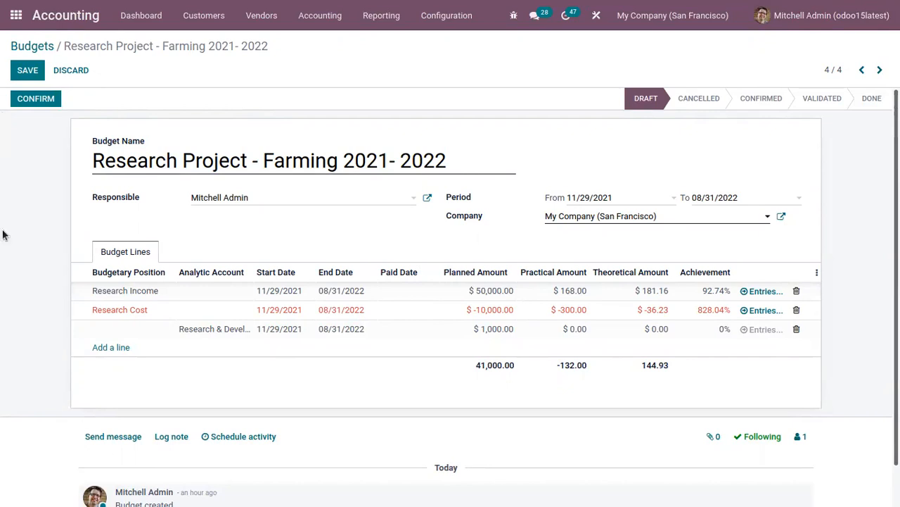
{"action": "left_click", "coordinate": [20, 74]}
Start a new customer invoice and fill in the customer's name
{"action": "left_click", "coordinate": [206, 21]}
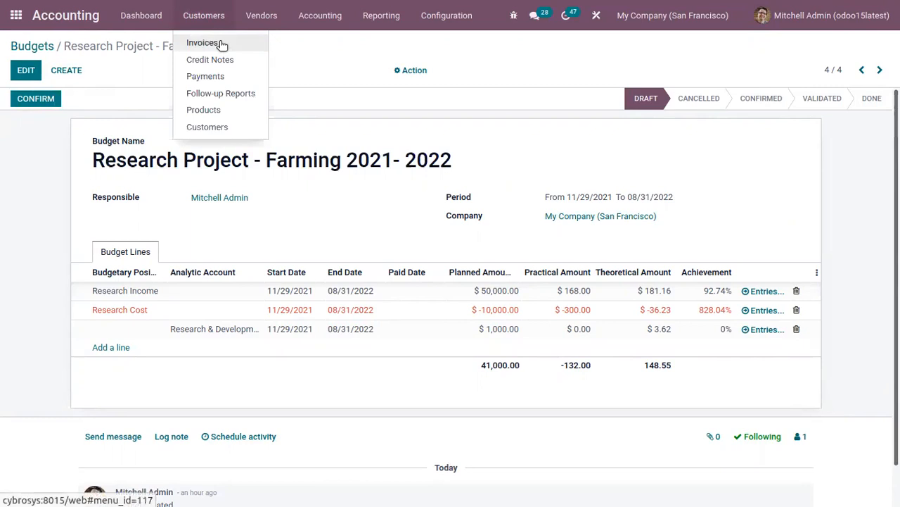
{"action": "left_click", "coordinate": [222, 43]}
{"action": "left_click", "coordinate": [26, 73]}
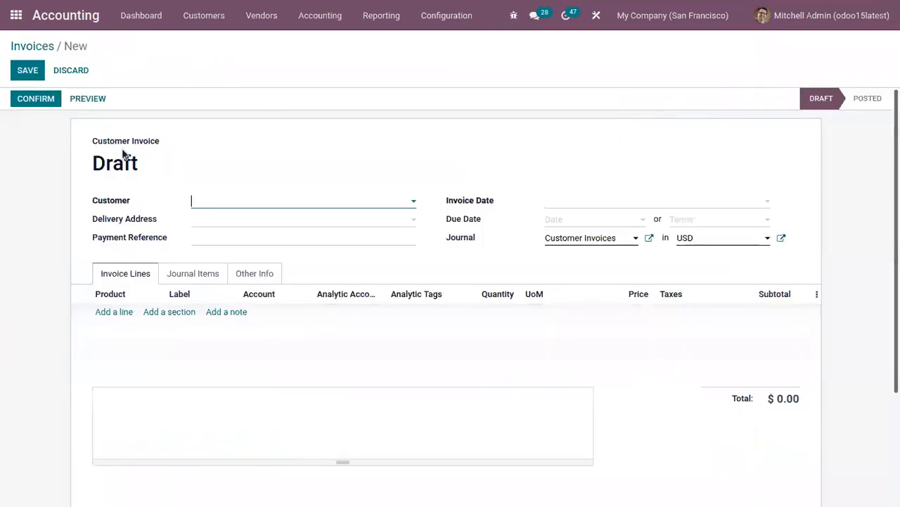
{"action": "left_click", "coordinate": [219, 203]}
{"action": "left_click", "coordinate": [235, 238]}
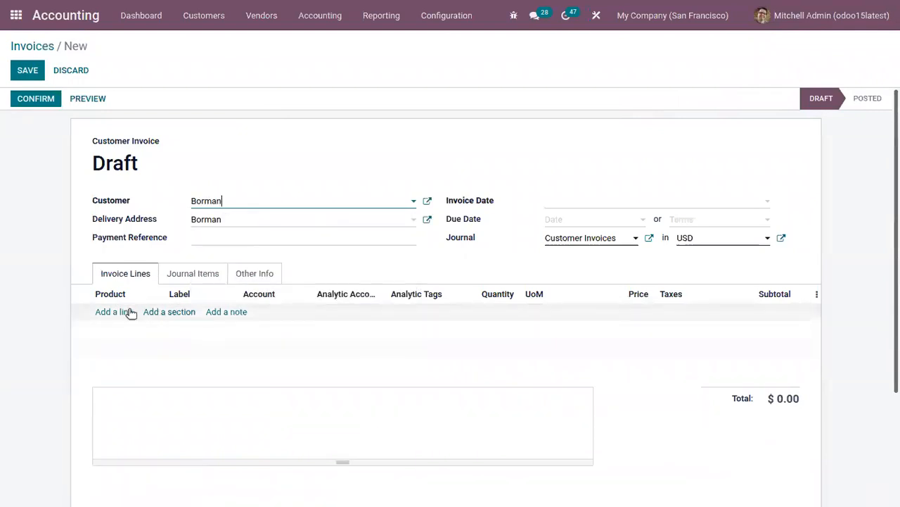
Add an invoice line for the product Organic Tomato
{"action": "left_click", "coordinate": [115, 314]}
{"action": "type", "text": "o"}
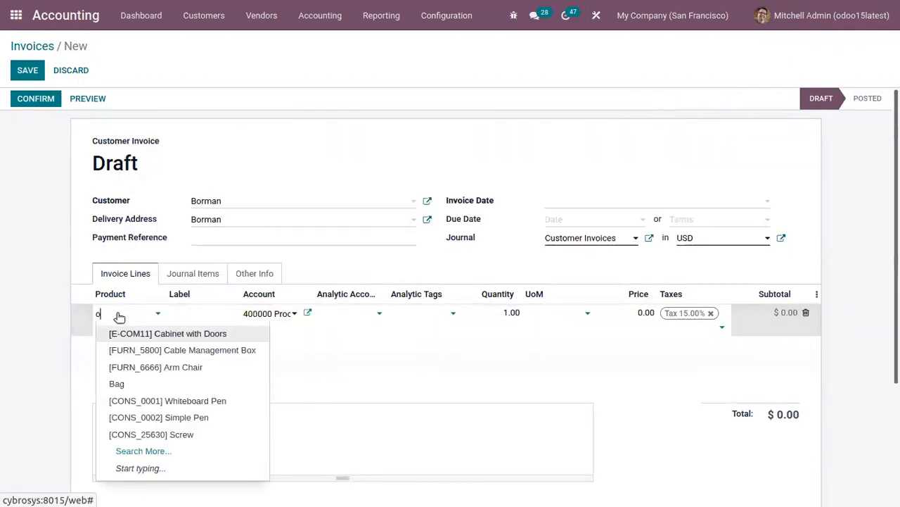
{"action": "type", "text": "rg"}
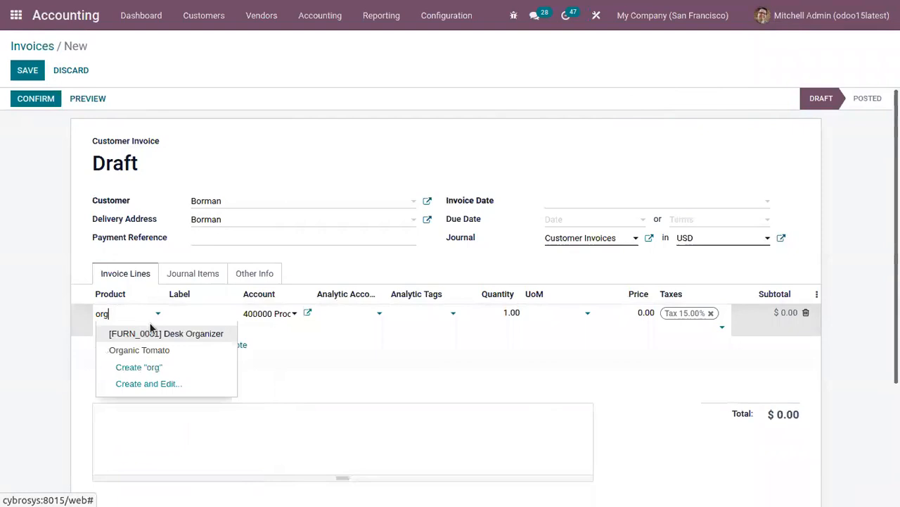
{"action": "left_click", "coordinate": [196, 348]}
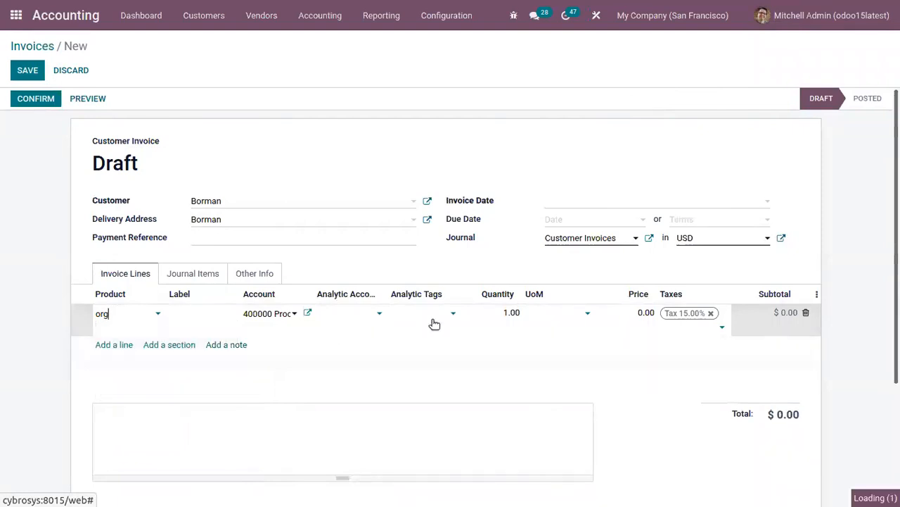
Assign the Research & Development analytic account to the Organic Tomato line and confirm the invoice
{"action": "left_click", "coordinate": [345, 313]}
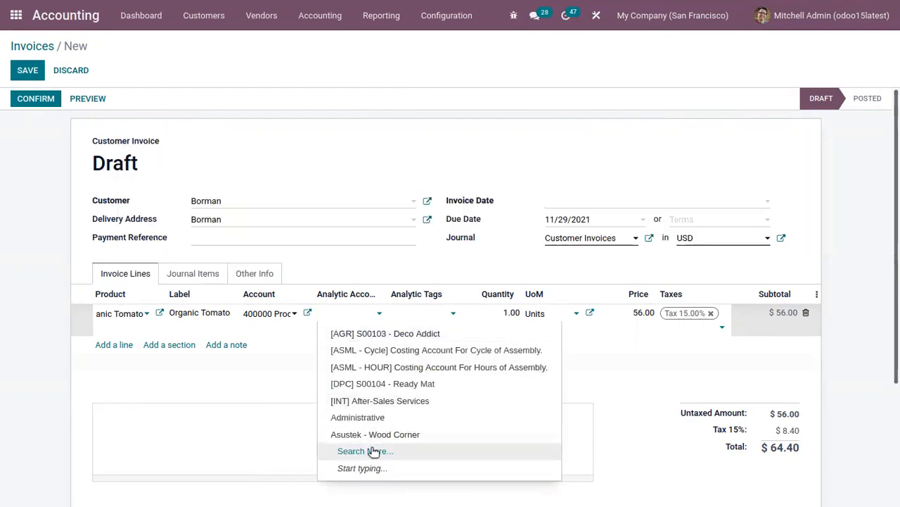
{"action": "type", "text": "re"}
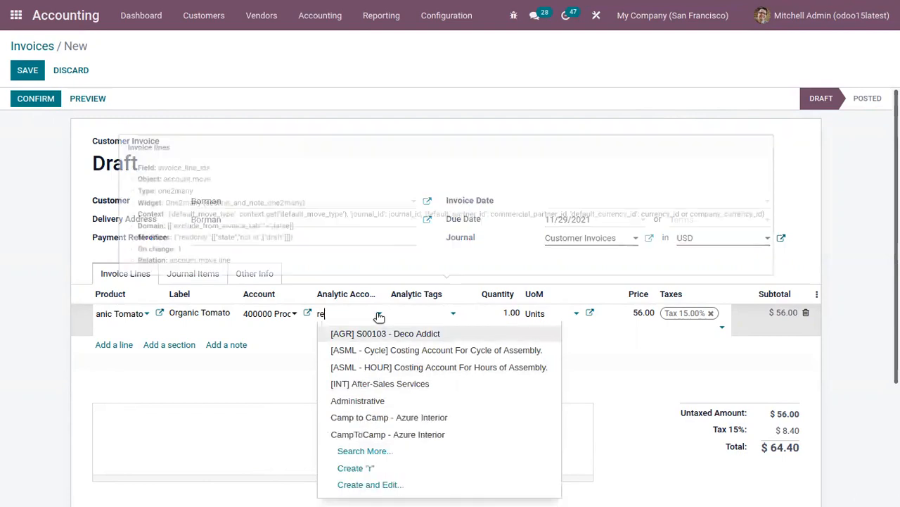
{"action": "type", "text": "se"}
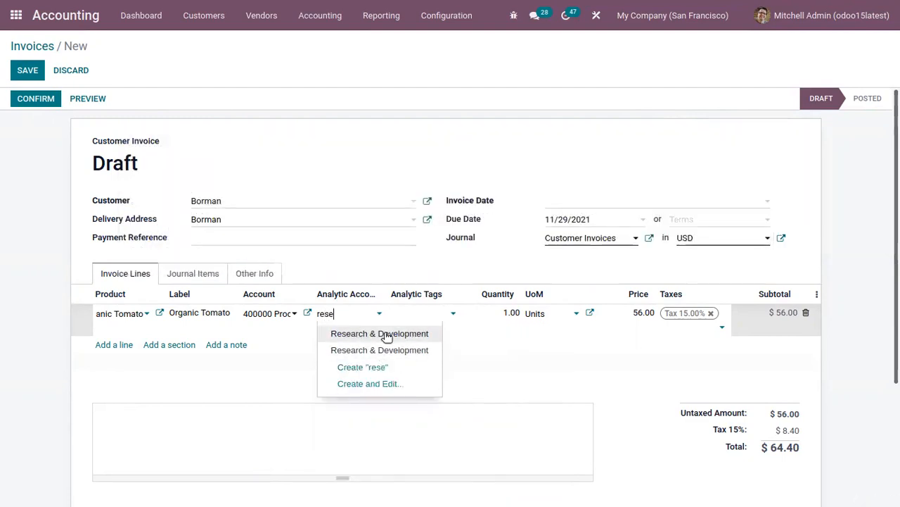
{"action": "left_click", "coordinate": [387, 336]}
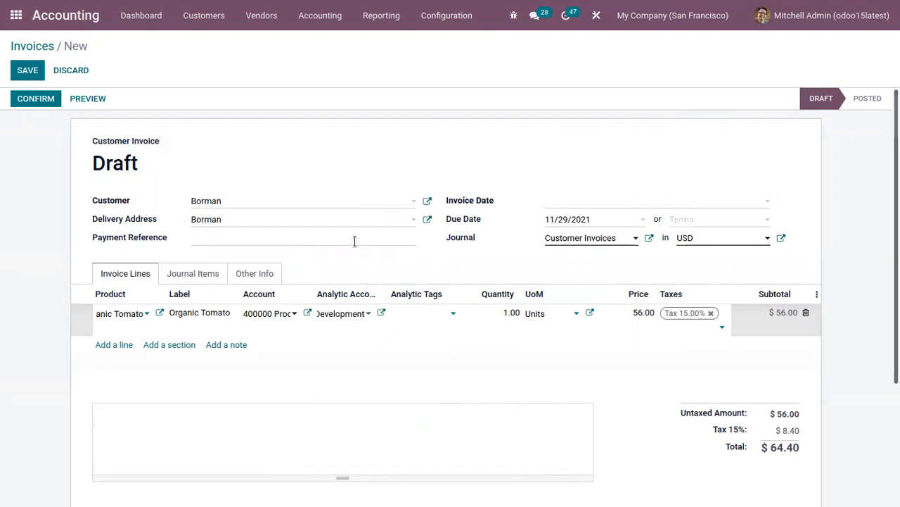
{"action": "left_click", "coordinate": [37, 99]}
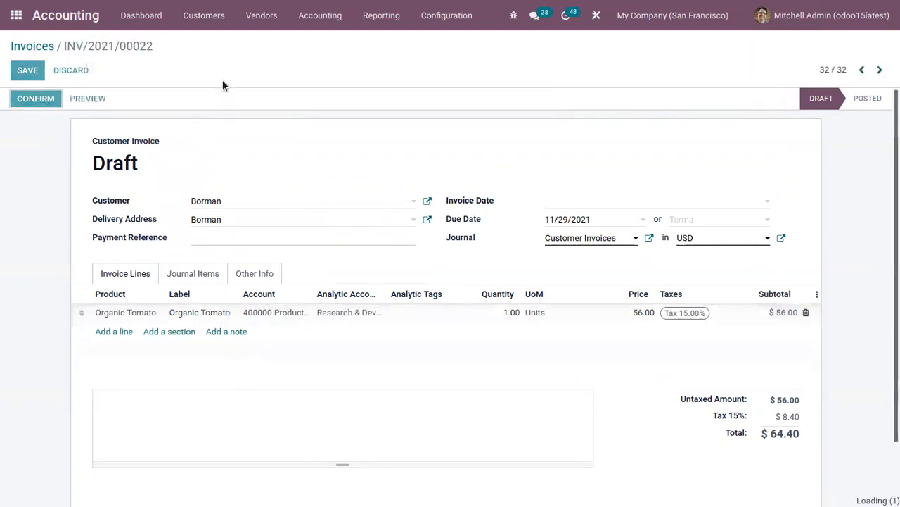
Reopen the Research Project - Farming 2021- 2022 budget and check the practical amount of the Research & Development line
{"action": "left_click", "coordinate": [307, 17]}
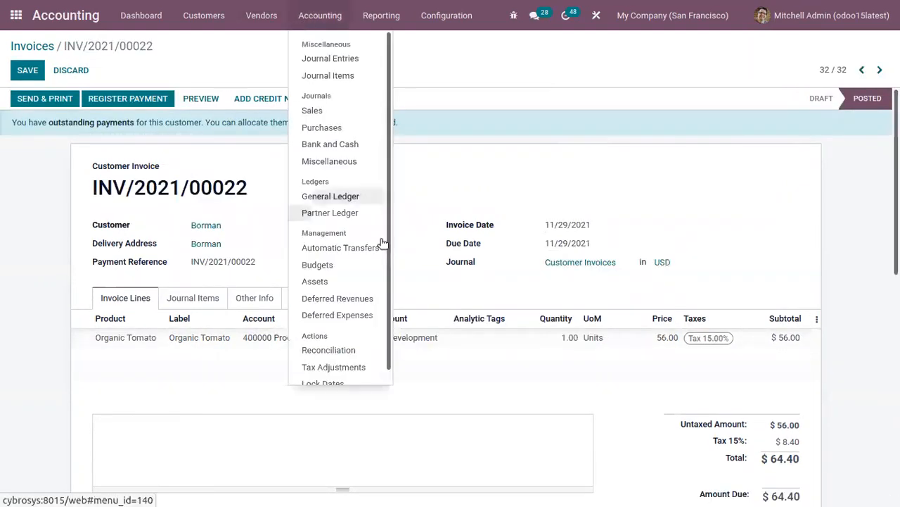
{"action": "left_click", "coordinate": [339, 272]}
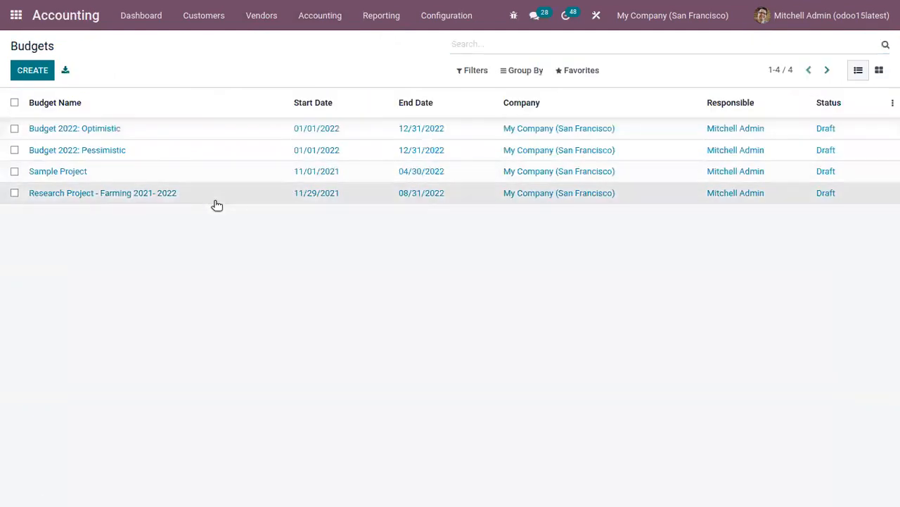
{"action": "left_click", "coordinate": [217, 204]}
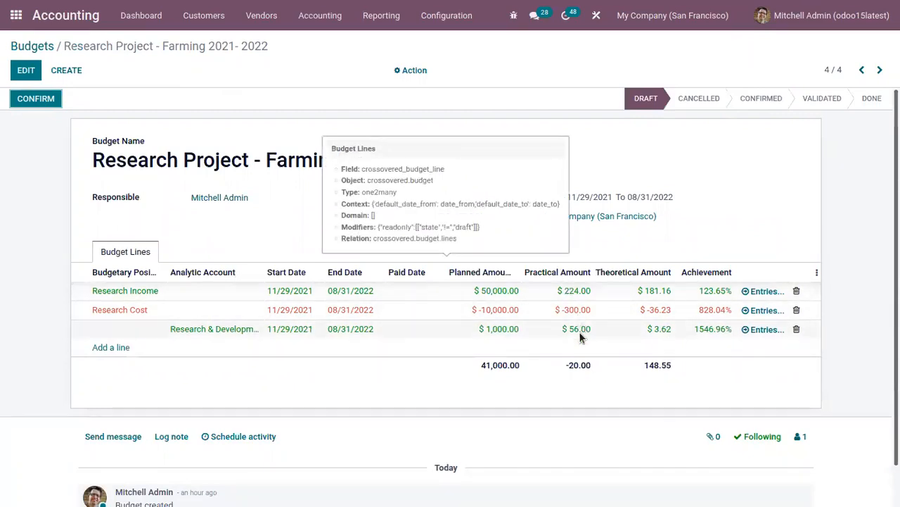
Examine the Organic Tomato analytic item behind the Research & Development budget line and return to the budget
{"action": "left_click", "coordinate": [765, 329]}
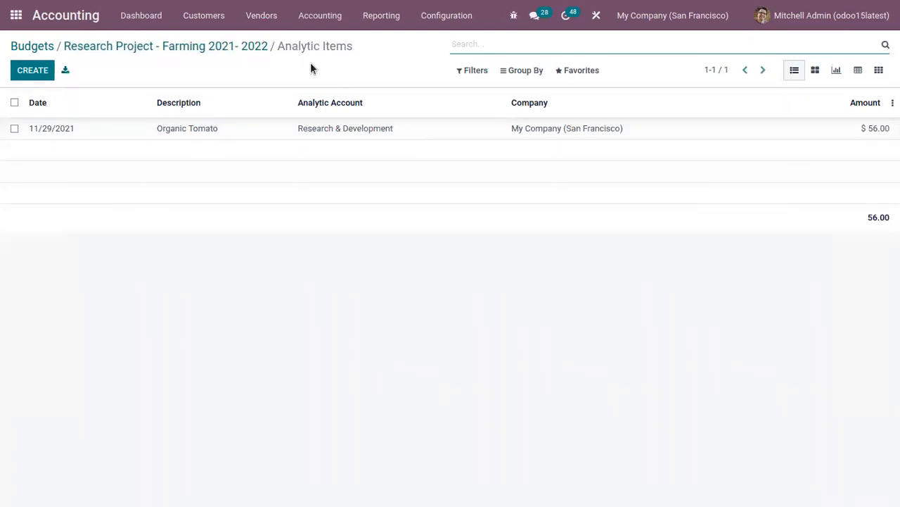
{"action": "left_click", "coordinate": [304, 128]}
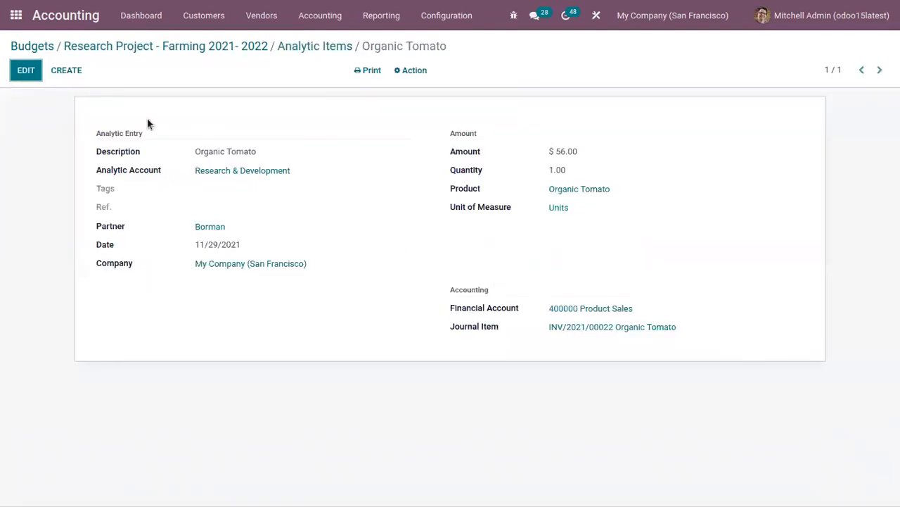
{"action": "left_click", "coordinate": [292, 47]}
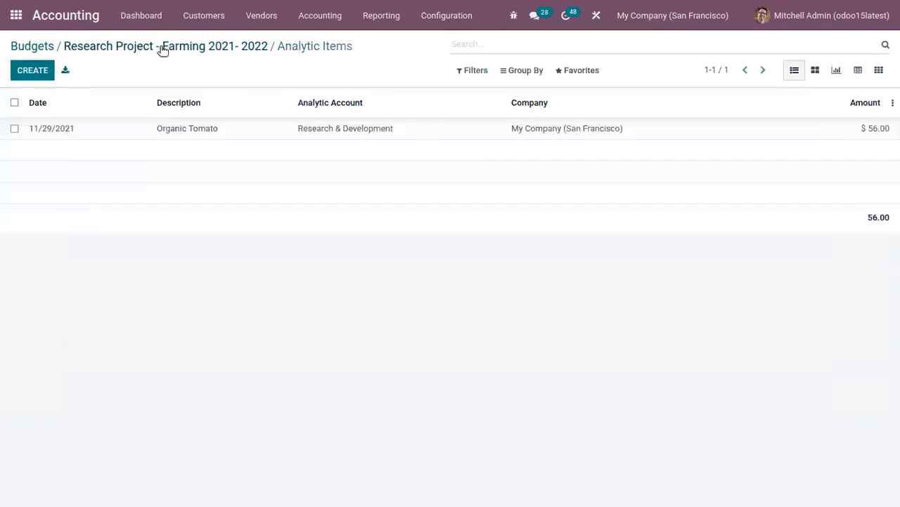
{"action": "left_click", "coordinate": [163, 48]}
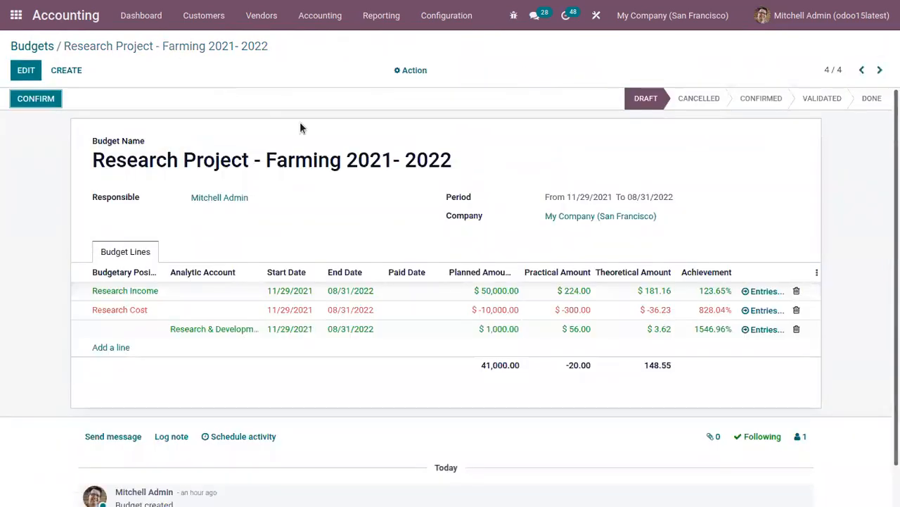
Open the Budgets Analysis report and review the lines of Budget 2022: Optimistic and Research Project - Farming 2021- 2022 by expanding both groups
{"action": "left_click", "coordinate": [382, 15]}
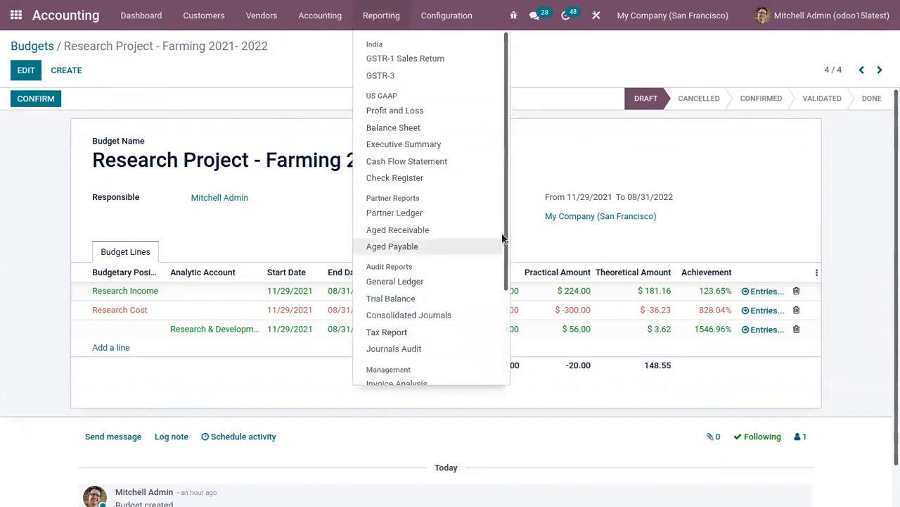
{"action": "left_click_drag", "start_coordinate": [504, 230], "coordinate": [524, 339]}
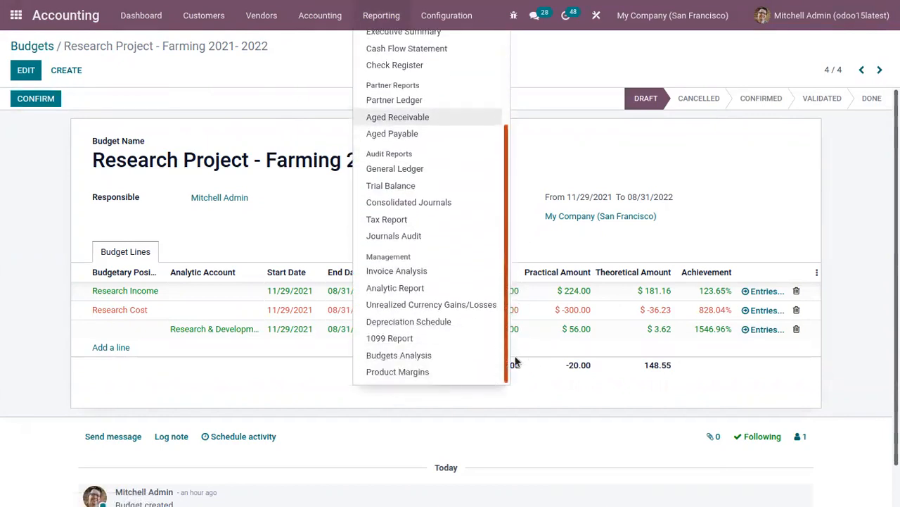
{"action": "left_click", "coordinate": [413, 354]}
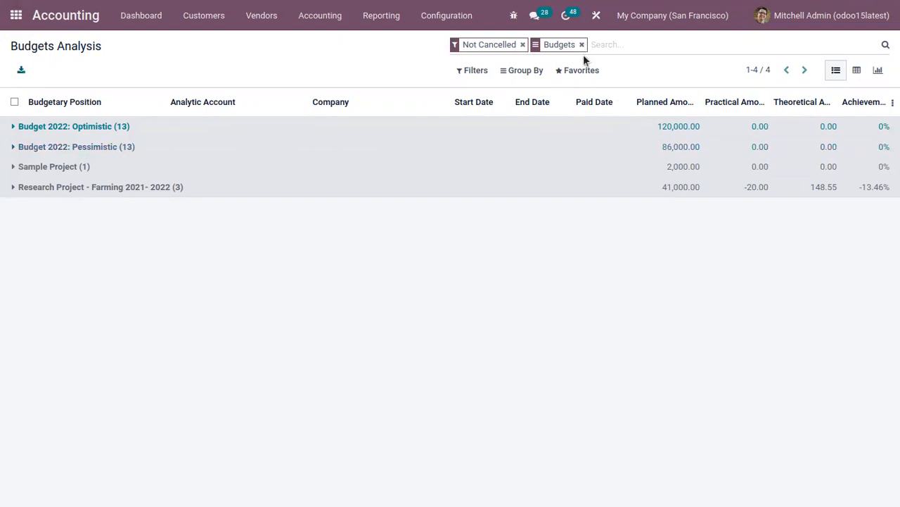
{"action": "left_click", "coordinate": [12, 128]}
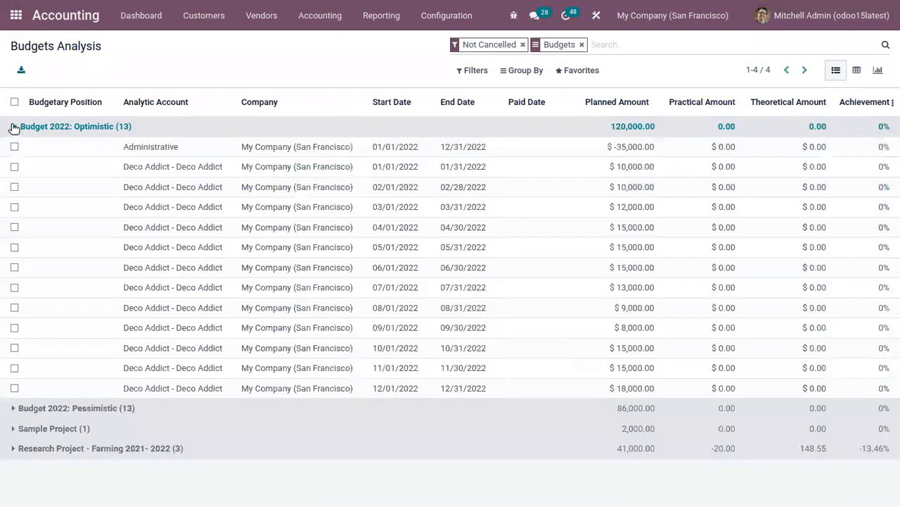
{"action": "left_click", "coordinate": [13, 449]}
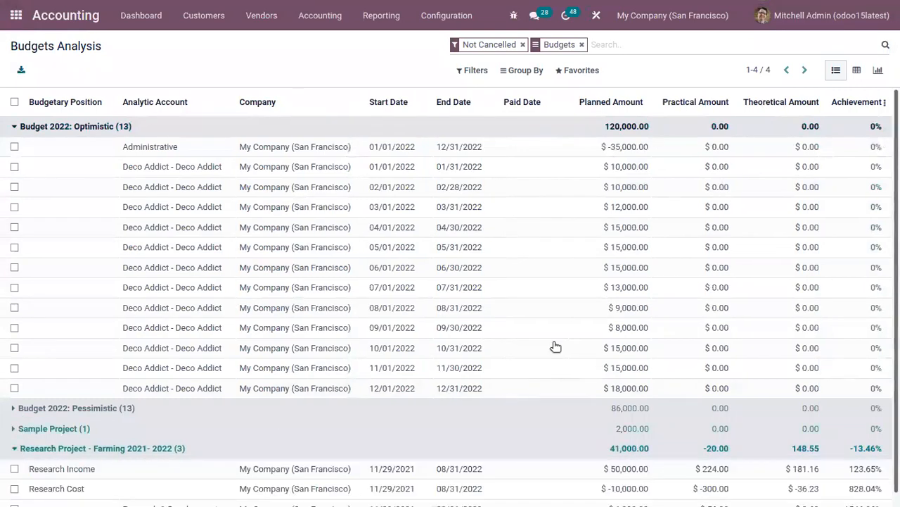
{"action": "scroll", "coordinate": [556, 347], "scroll_direction": "down", "scroll_amount": 1}
{"action": "scroll", "coordinate": [477, 179], "scroll_direction": "up", "scroll_amount": 1}
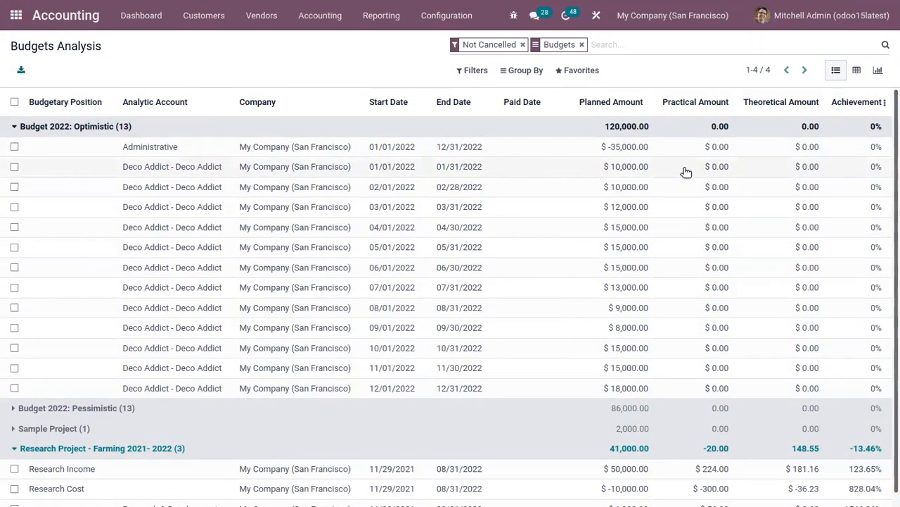
Filter the Budgets Analysis report by date to November 2021 and review the available date filter options
{"action": "left_click", "coordinate": [481, 71]}
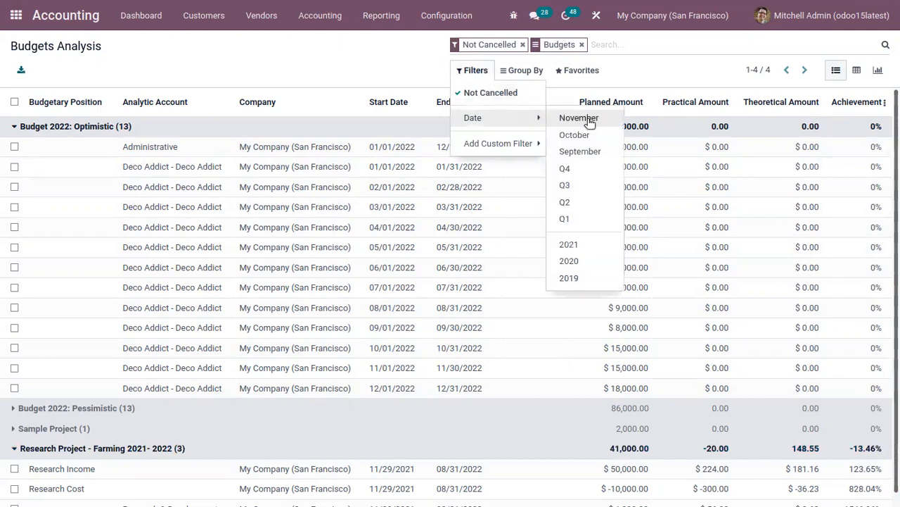
{"action": "left_click", "coordinate": [590, 118]}
{"action": "left_click", "coordinate": [268, 271]}
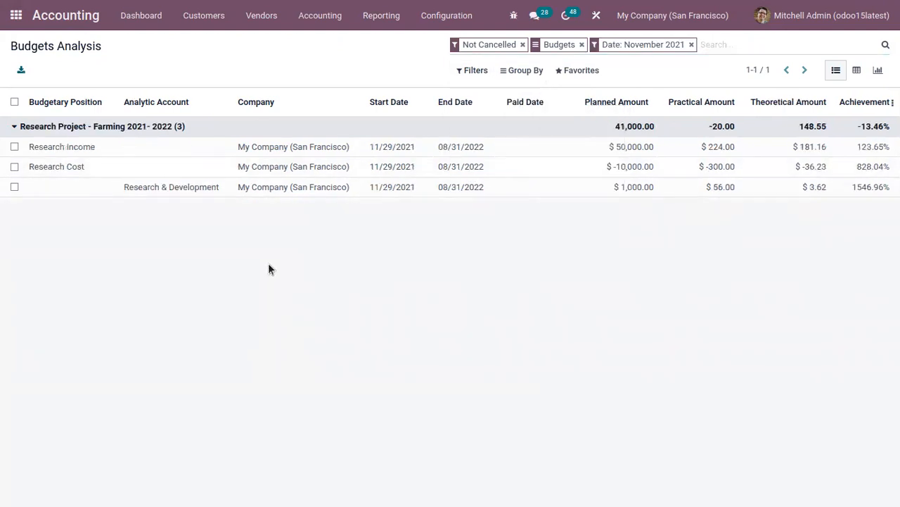
{"action": "left_click", "coordinate": [469, 71]}
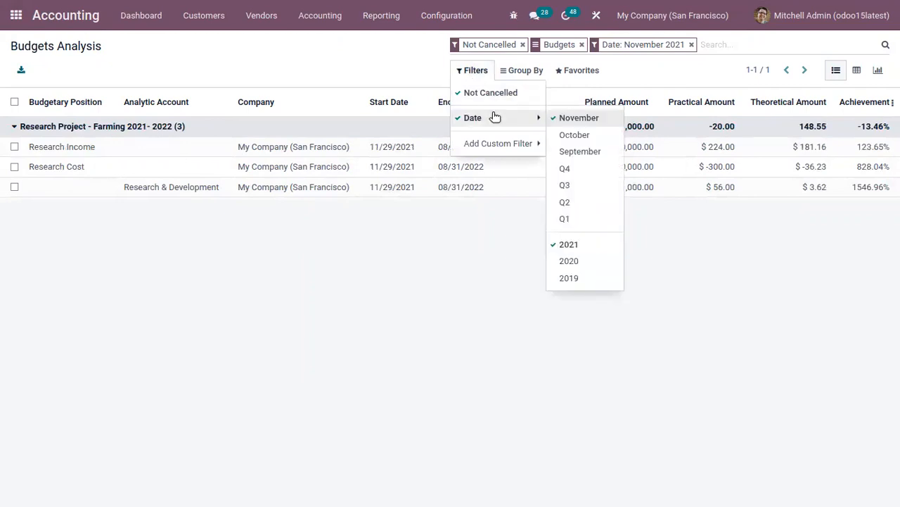
{"action": "left_click", "coordinate": [369, 52]}
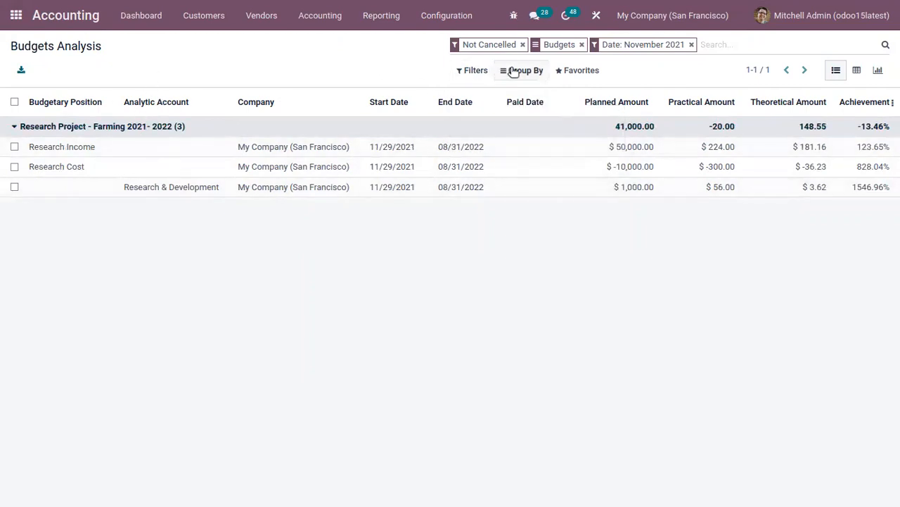
Check the custom grouping fields and remove the November 2021 date filter and the Budgets grouping from the Budgets Analysis report
{"action": "left_click", "coordinate": [578, 70]}
{"action": "left_click", "coordinate": [623, 69]}
{"action": "left_click", "coordinate": [529, 73]}
{"action": "mouse_move", "coordinate": [547, 125]}
{"action": "left_click", "coordinate": [645, 121]}
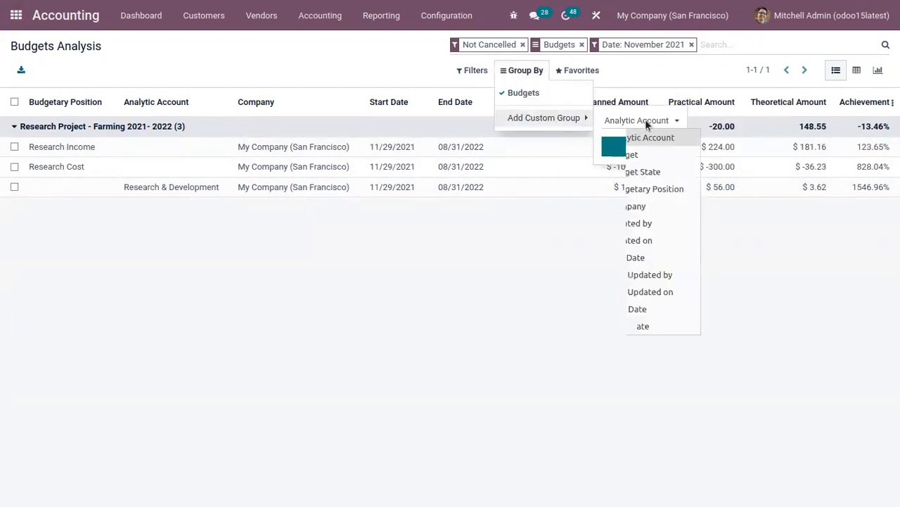
{"action": "left_click", "coordinate": [545, 97]}
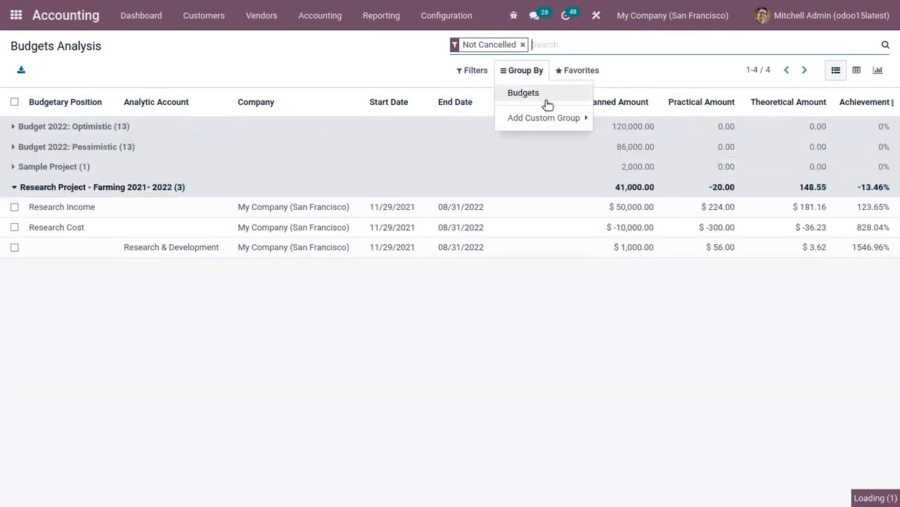
Group the Budgets Analysis lines by Budget State using a custom group
{"action": "mouse_move", "coordinate": [560, 117]}
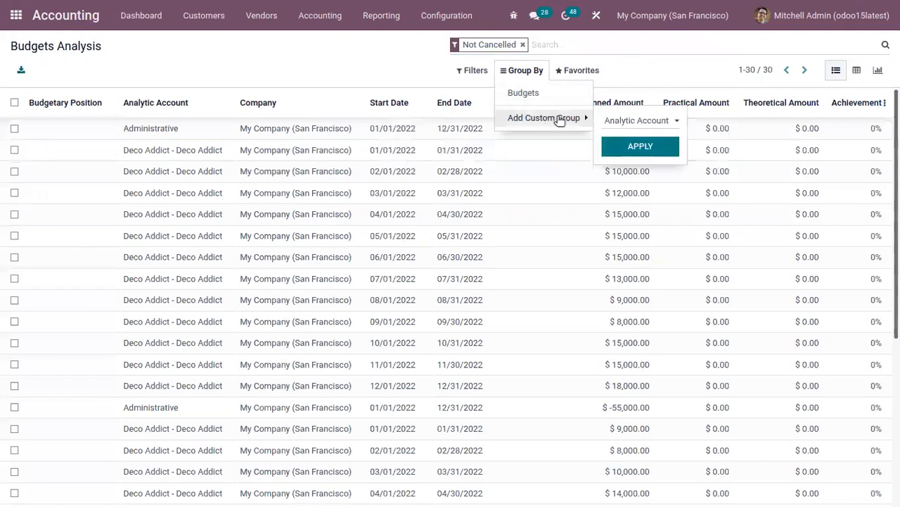
{"action": "left_click", "coordinate": [626, 127]}
{"action": "left_click", "coordinate": [638, 172]}
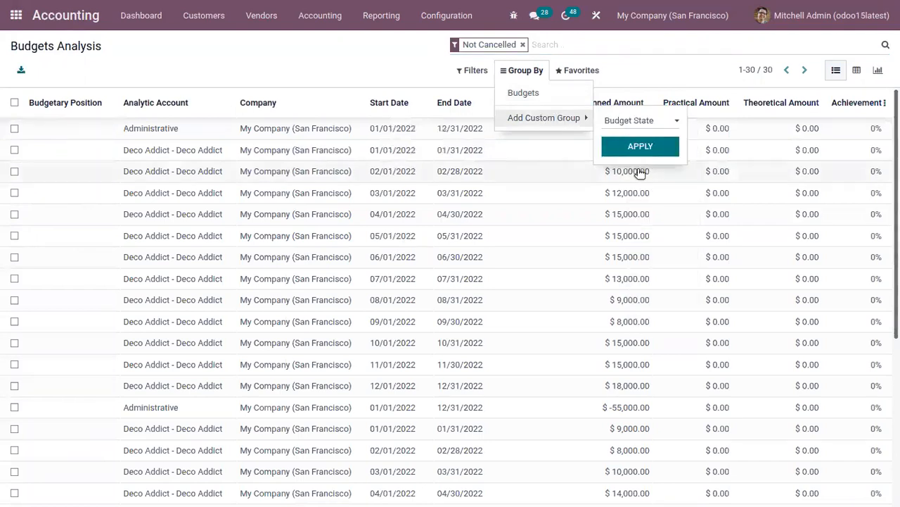
{"action": "left_click", "coordinate": [622, 147]}
{"action": "left_click", "coordinate": [84, 172]}
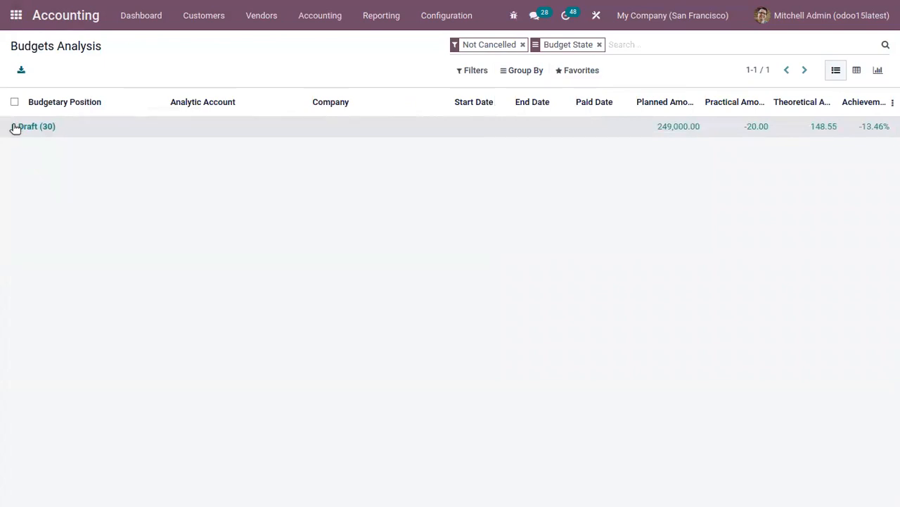
Replace the Budget State grouping of the Budgets Analysis report with a custom grouping by Start Date
{"action": "left_click", "coordinate": [601, 44]}
{"action": "left_click", "coordinate": [526, 71]}
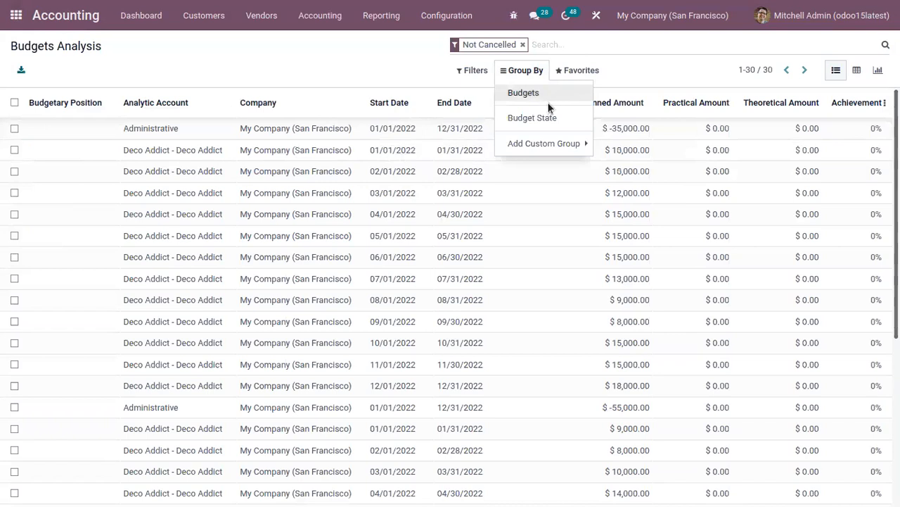
{"action": "left_click", "coordinate": [556, 144]}
{"action": "left_click", "coordinate": [631, 148]}
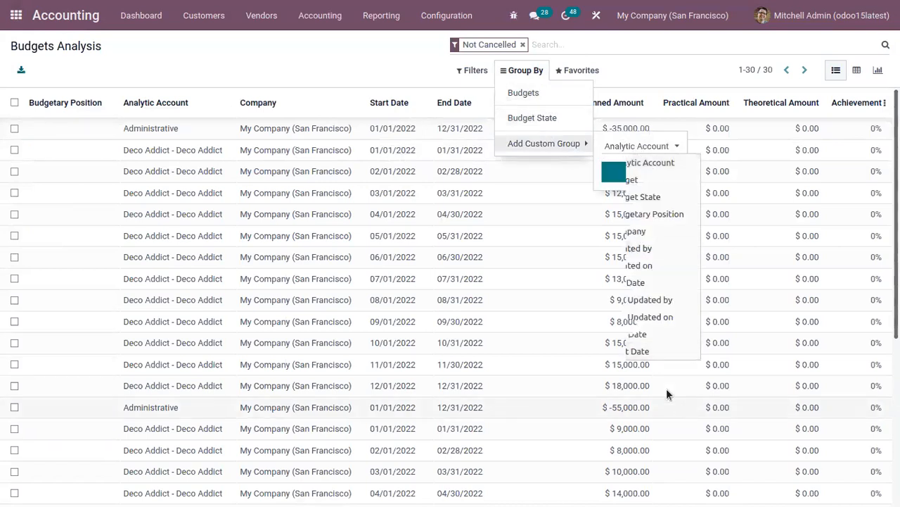
{"action": "left_click", "coordinate": [651, 351]}
{"action": "left_click", "coordinate": [639, 173]}
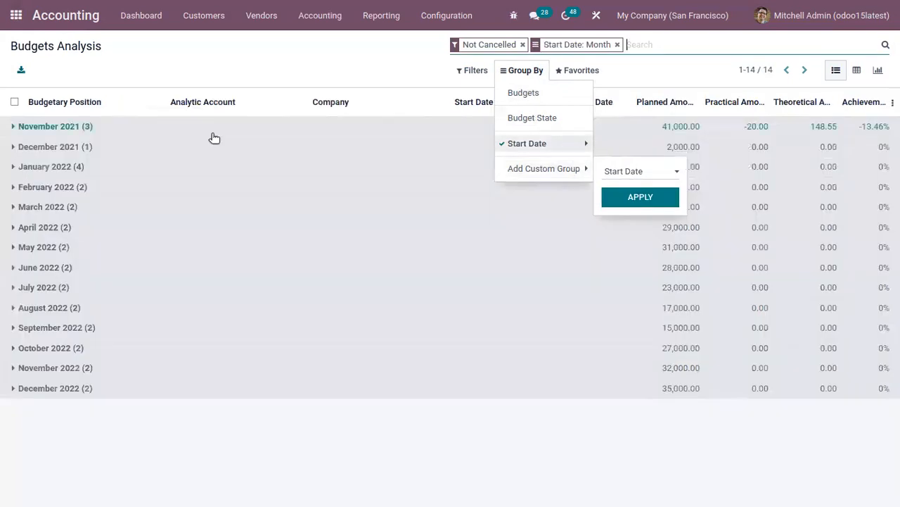
{"action": "left_click", "coordinate": [241, 55]}
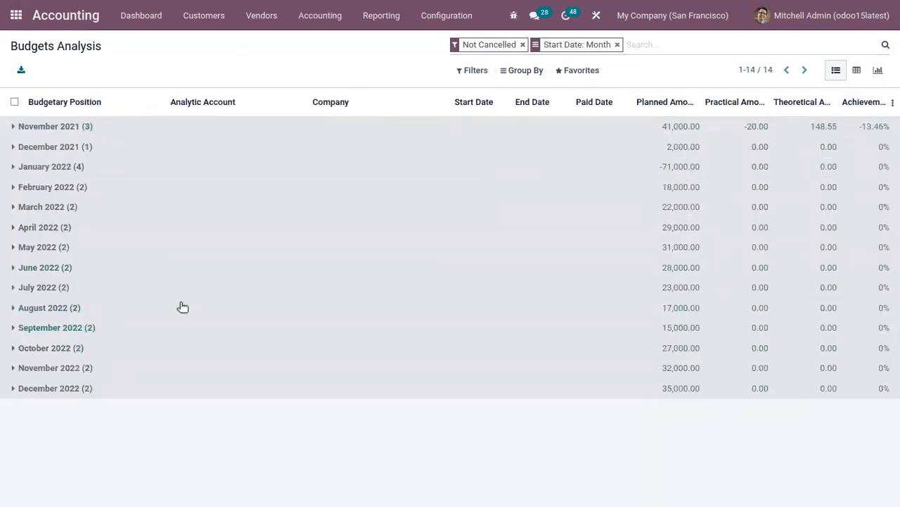
View the budget report as a pivot table and review its spreadsheet insertion choices without inserting it
{"action": "left_click", "coordinate": [854, 70]}
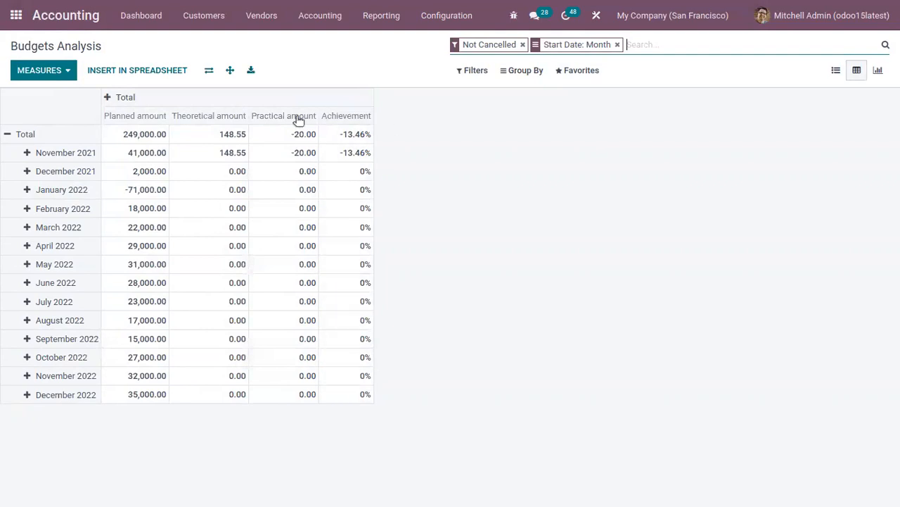
{"action": "left_click", "coordinate": [66, 72]}
{"action": "left_click", "coordinate": [66, 72]}
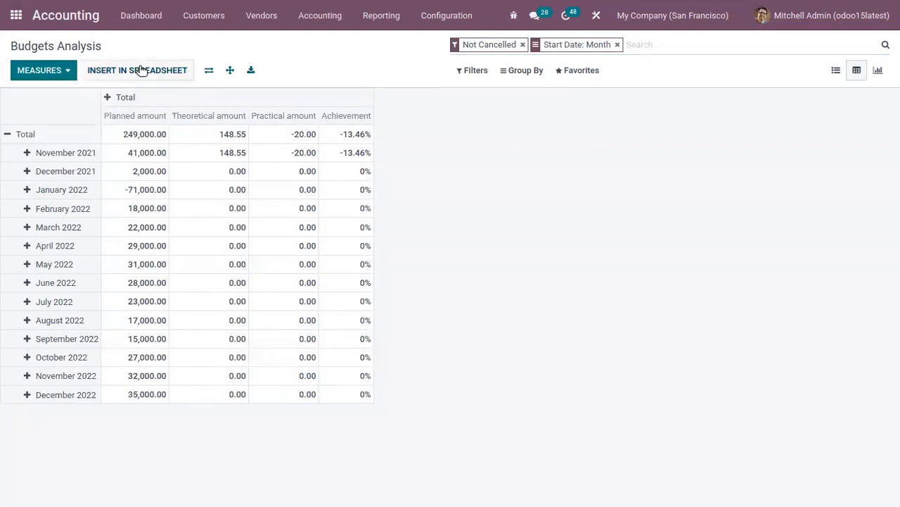
{"action": "left_click", "coordinate": [142, 70]}
{"action": "left_click", "coordinate": [172, 66]}
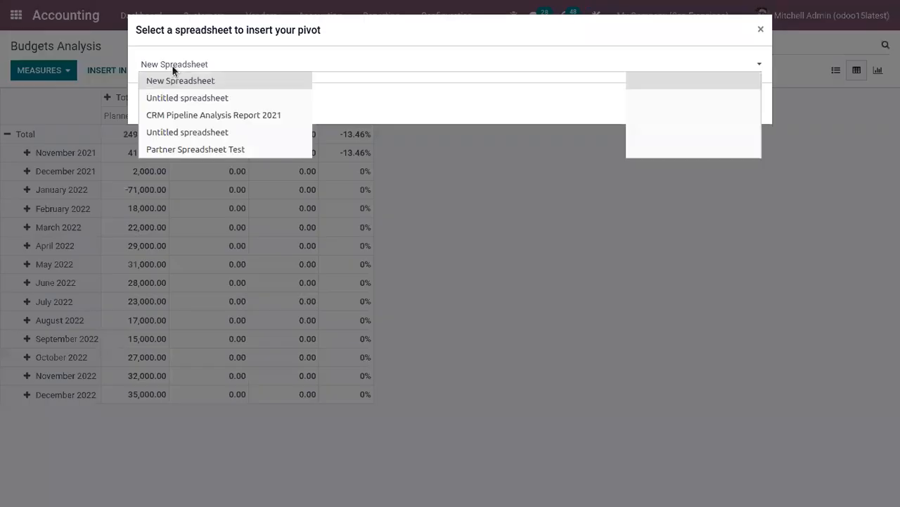
{"action": "left_click", "coordinate": [543, 207]}
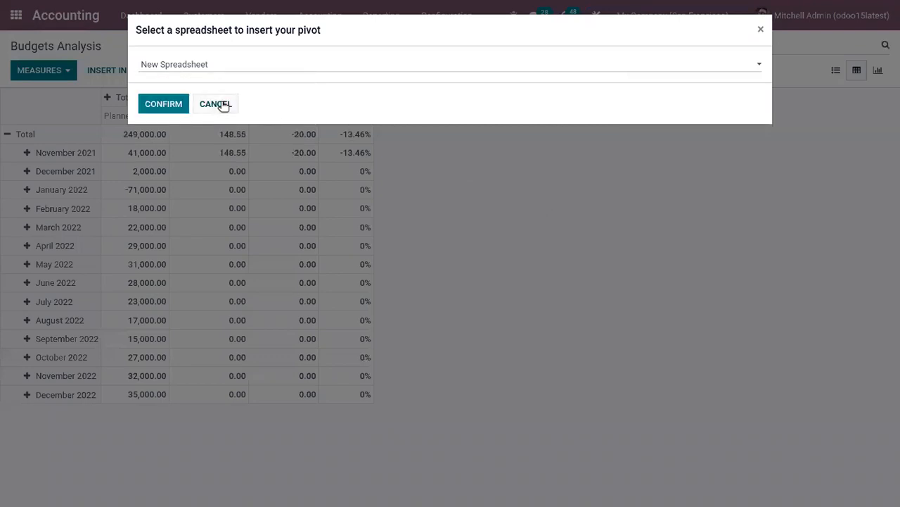
{"action": "left_click", "coordinate": [220, 104]}
Display the Budgets Analysis report as a graph and review the available measures
{"action": "left_click", "coordinate": [878, 70]}
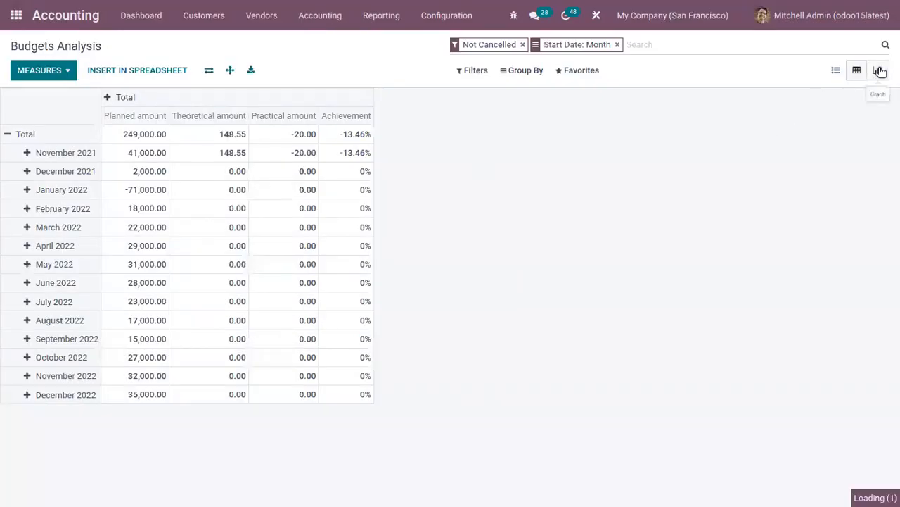
{"action": "left_click", "coordinate": [70, 71]}
{"action": "left_click", "coordinate": [281, 57]}
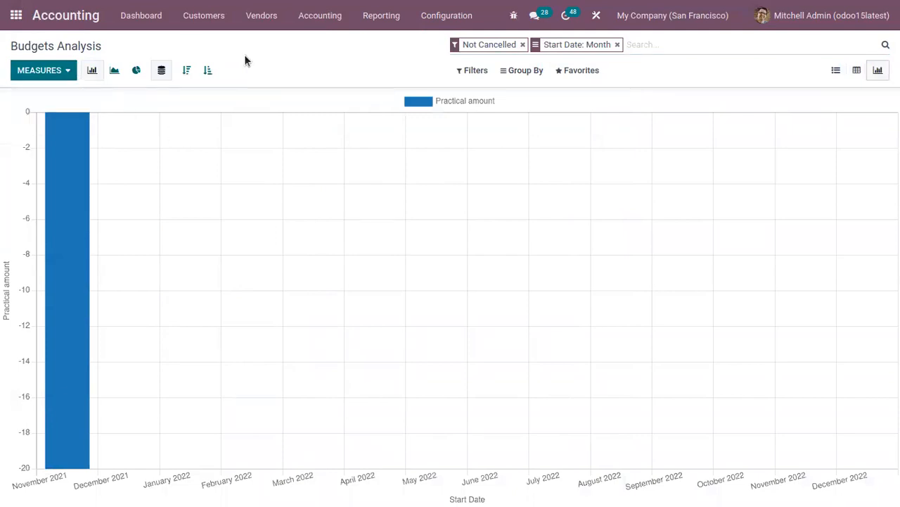
{"action": "left_click", "coordinate": [76, 70]}
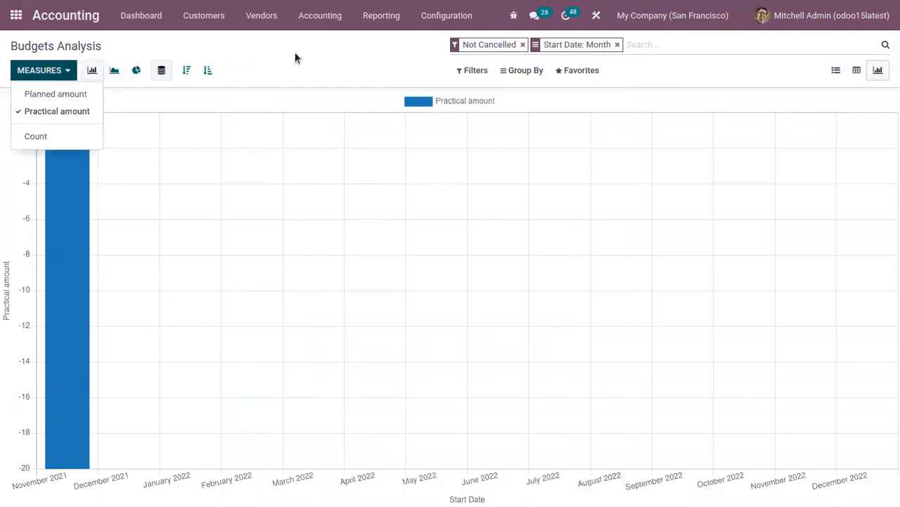
Compare the line and pie charts of the practical amount, sort it in descending order and return to the bar chart
{"action": "left_click", "coordinate": [114, 71]}
{"action": "left_click", "coordinate": [133, 71]}
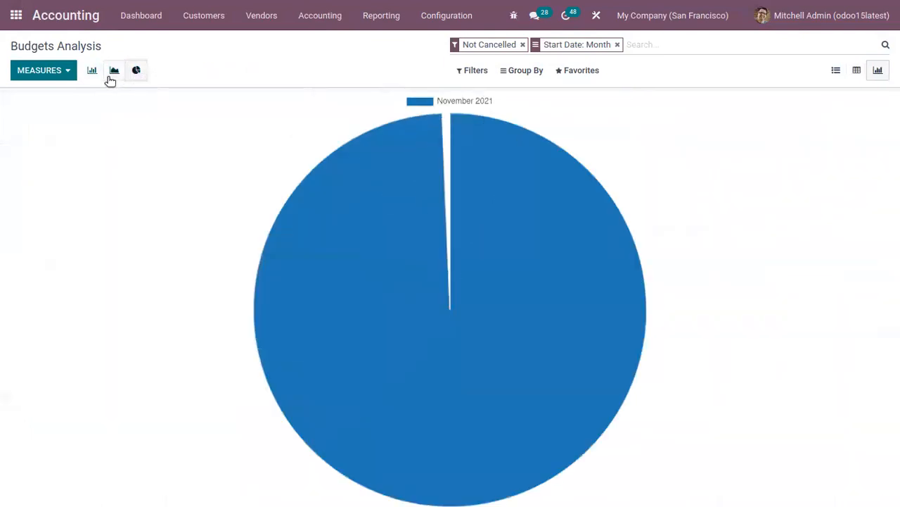
{"action": "left_click", "coordinate": [113, 72]}
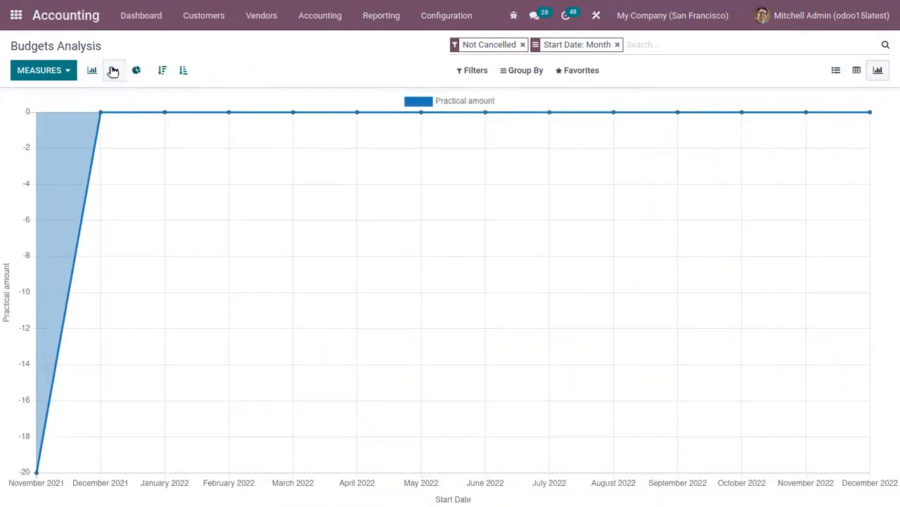
{"action": "left_click", "coordinate": [161, 71]}
{"action": "left_click", "coordinate": [133, 71]}
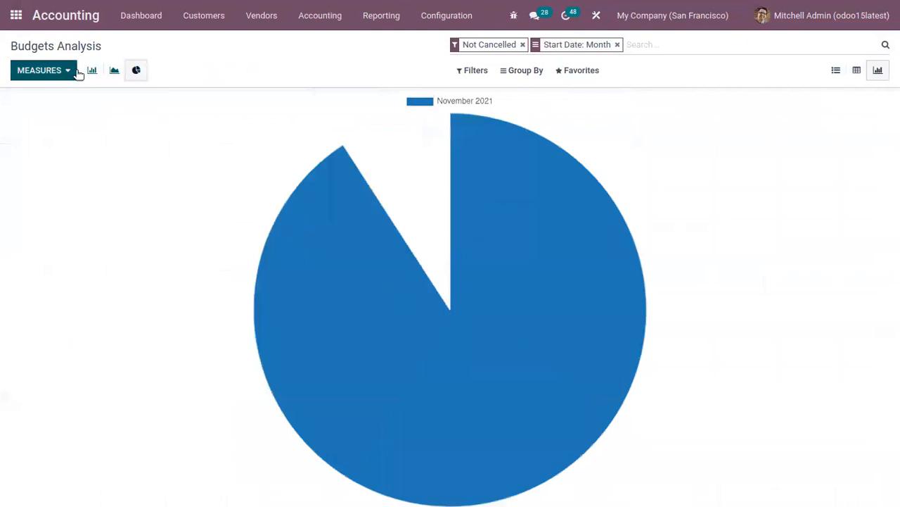
{"action": "left_click", "coordinate": [92, 72]}
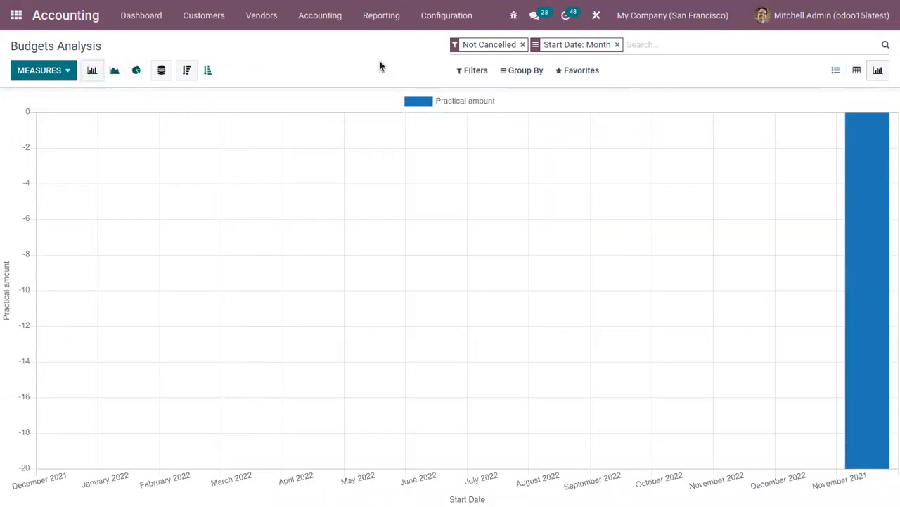
Review the report's favorites options for saving the search, linking to a spreadsheet and adding to the dashboard
{"action": "left_click", "coordinate": [579, 70]}
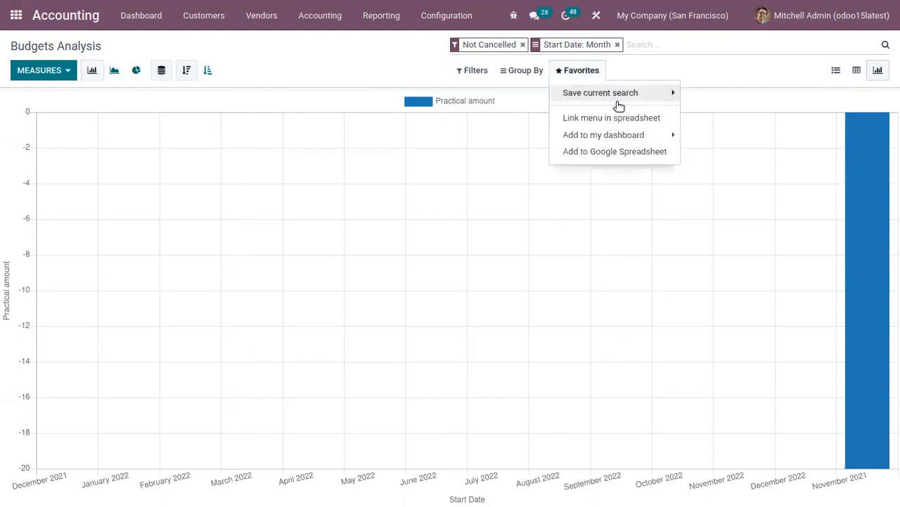
{"action": "left_click", "coordinate": [639, 138]}
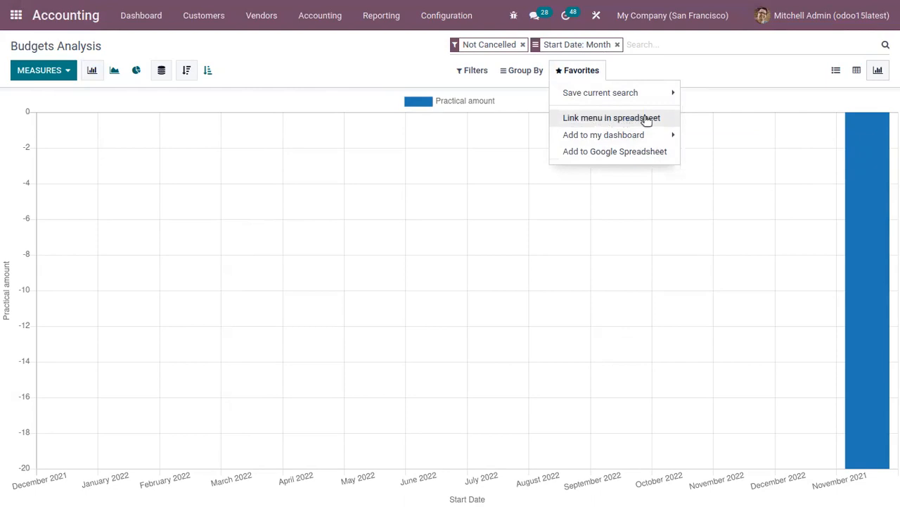
{"action": "left_click", "coordinate": [689, 84]}
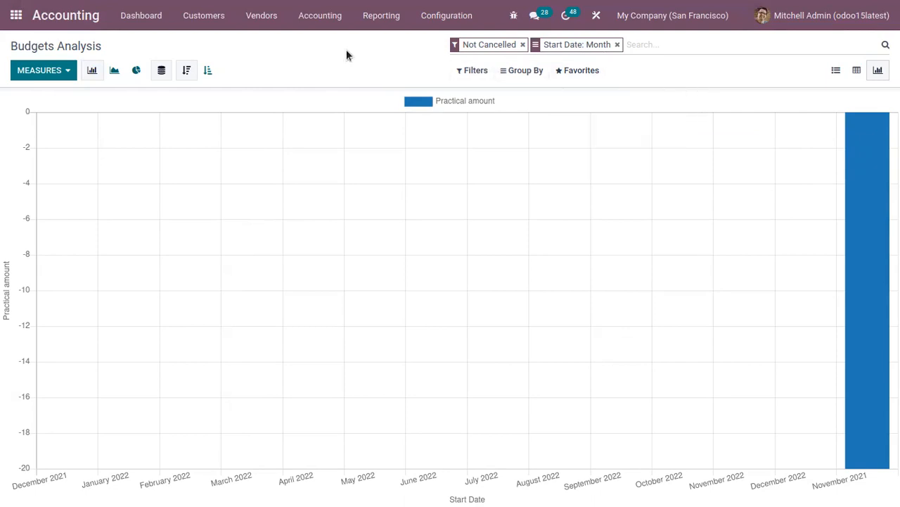